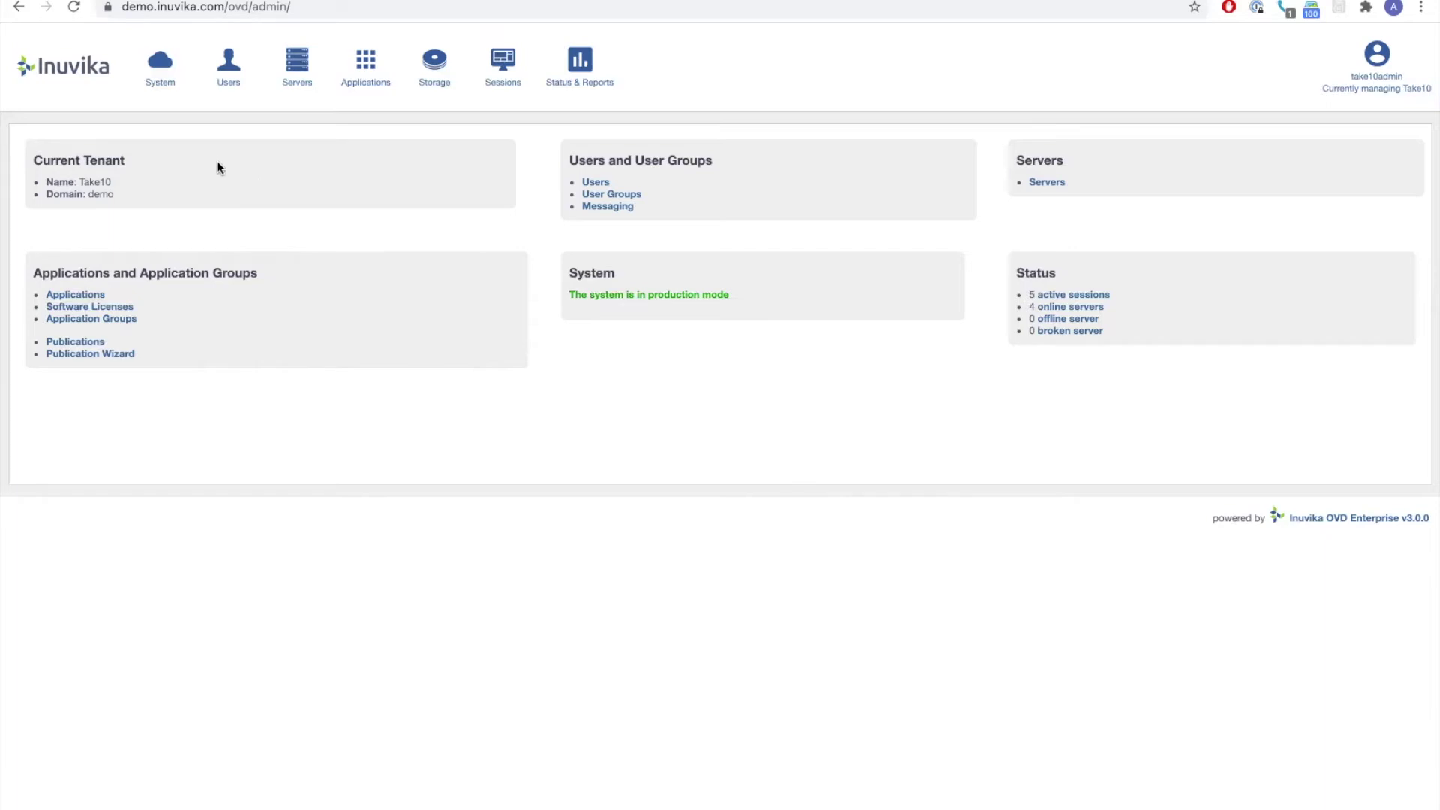
- Show the User Groups list under Users, with the Apps, Light, Power and Support groups
left_click(229, 74)
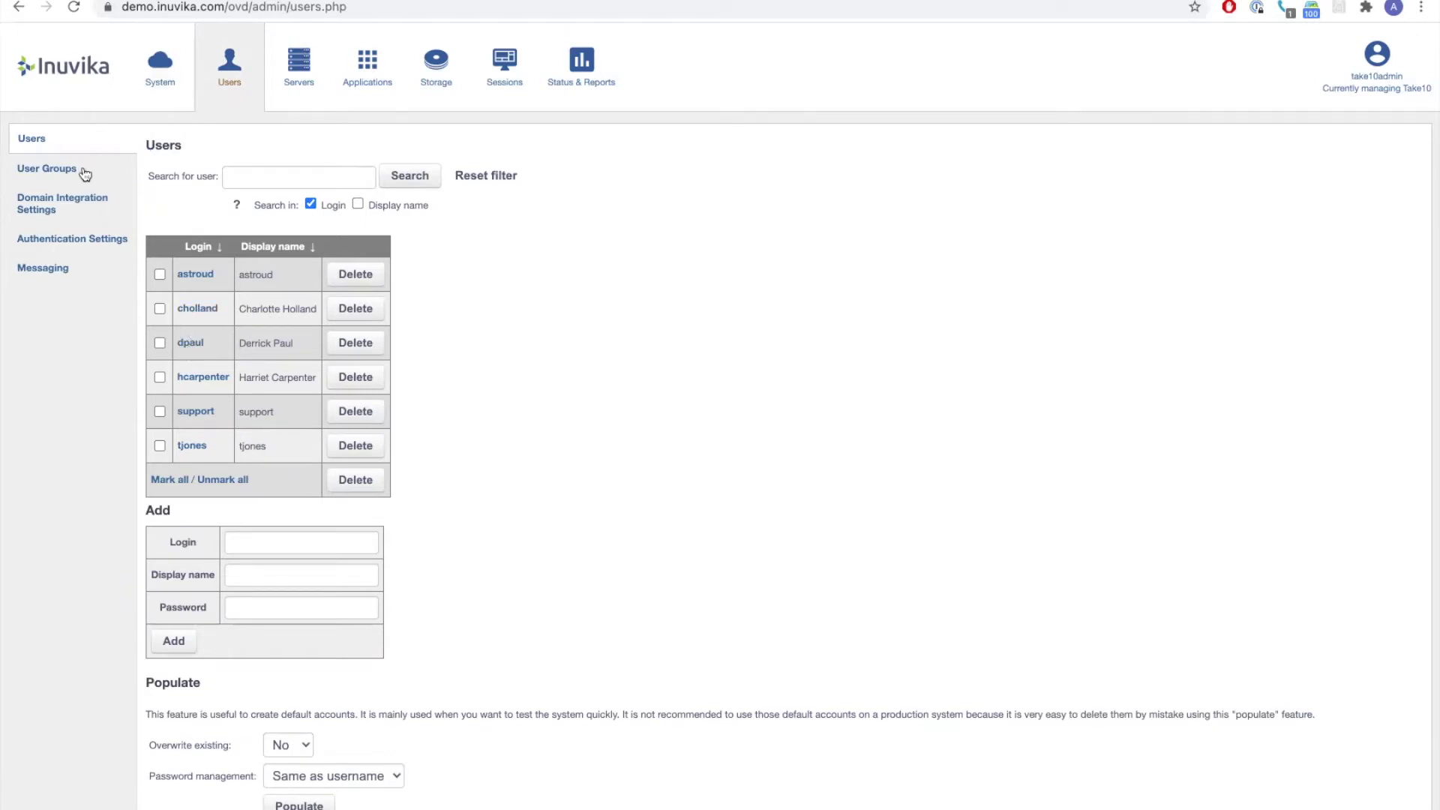
left_click(54, 169)
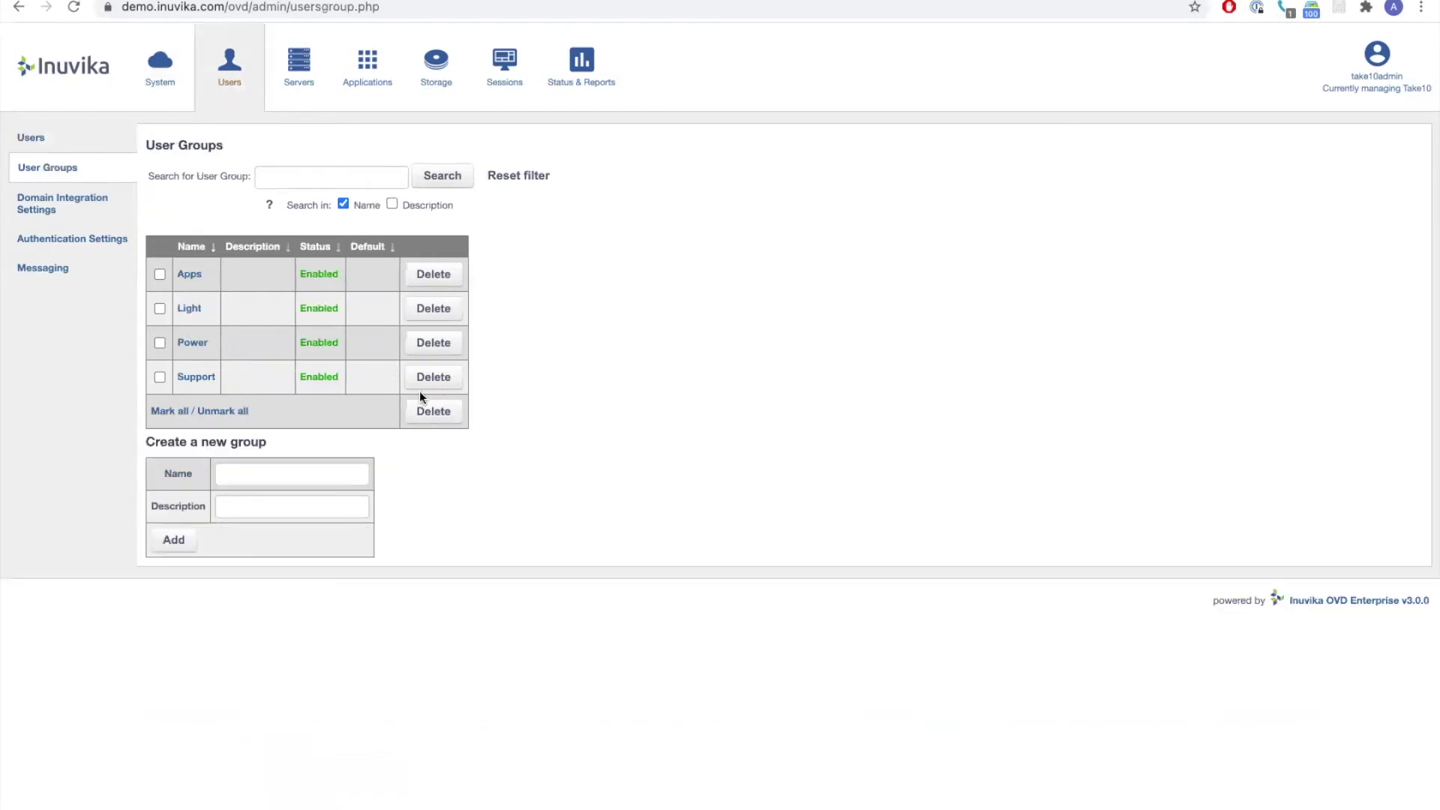
left_click(188, 310)
scroll(537, 520, "down", 7)
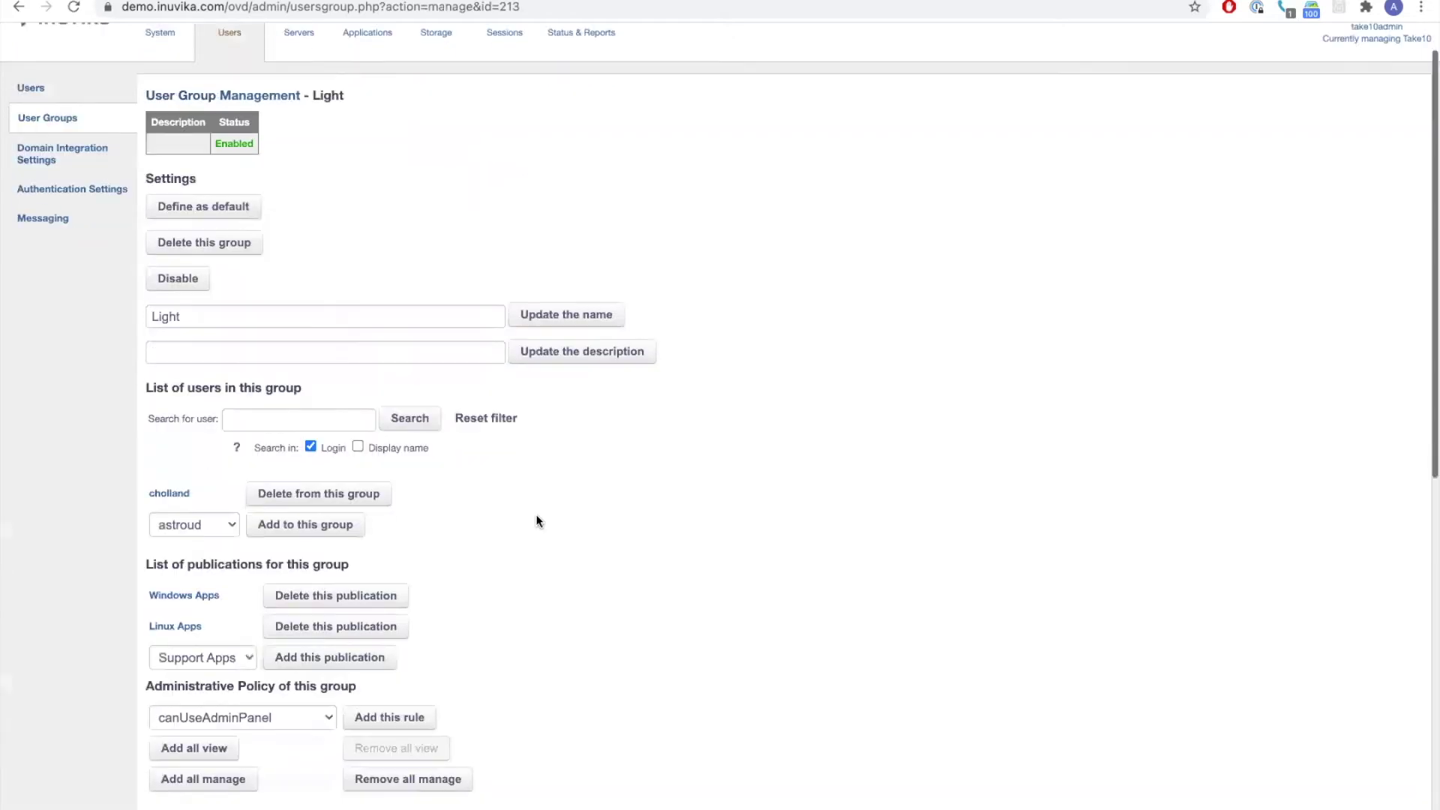
scroll(537, 520, "down", 3)
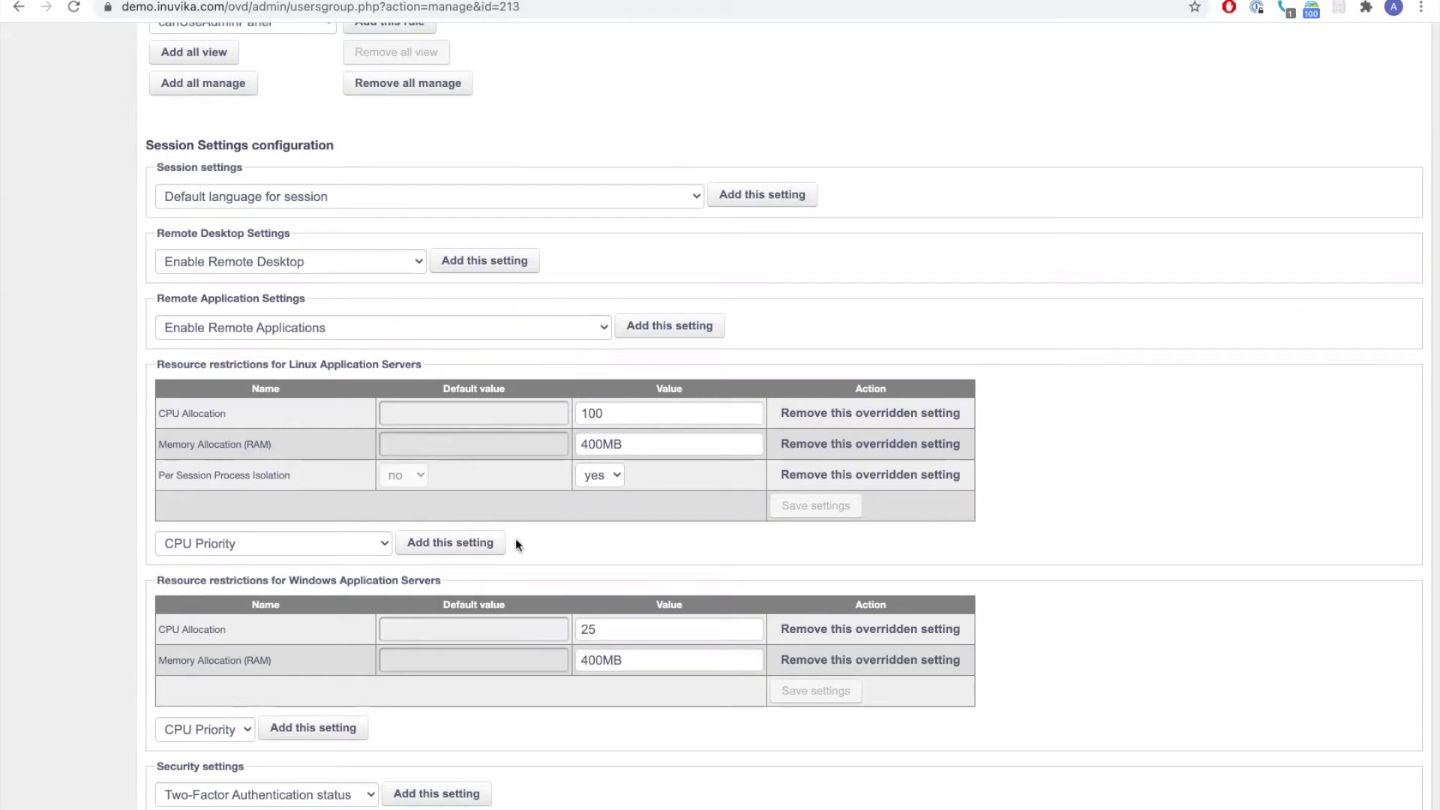
scroll(515, 541, "up", 10)
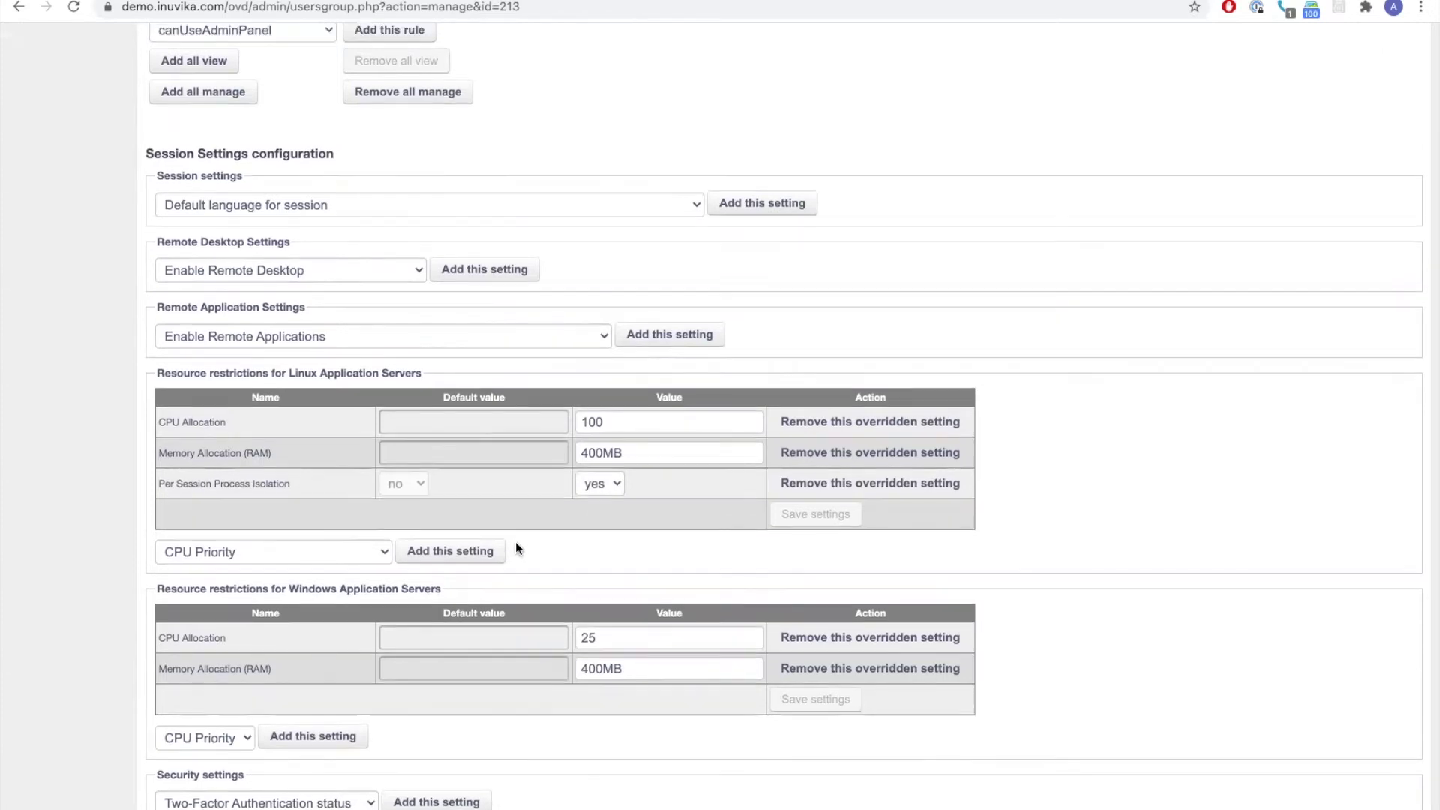
left_click(63, 168)
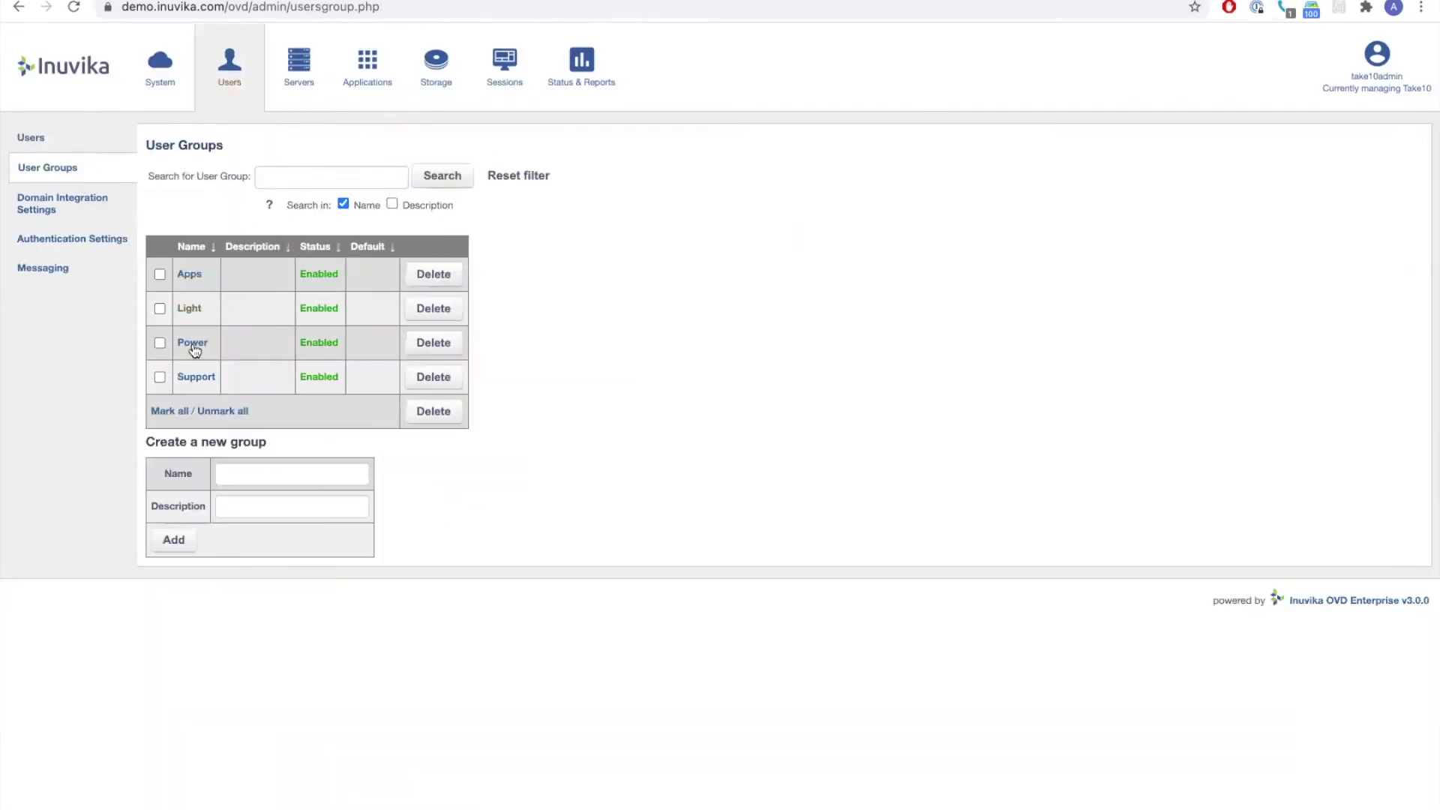
- Open the Power group and scroll down to its resource restrictions
left_click(191, 342)
scroll(682, 547, "down", 3)
scroll(682, 553, "down", 7)
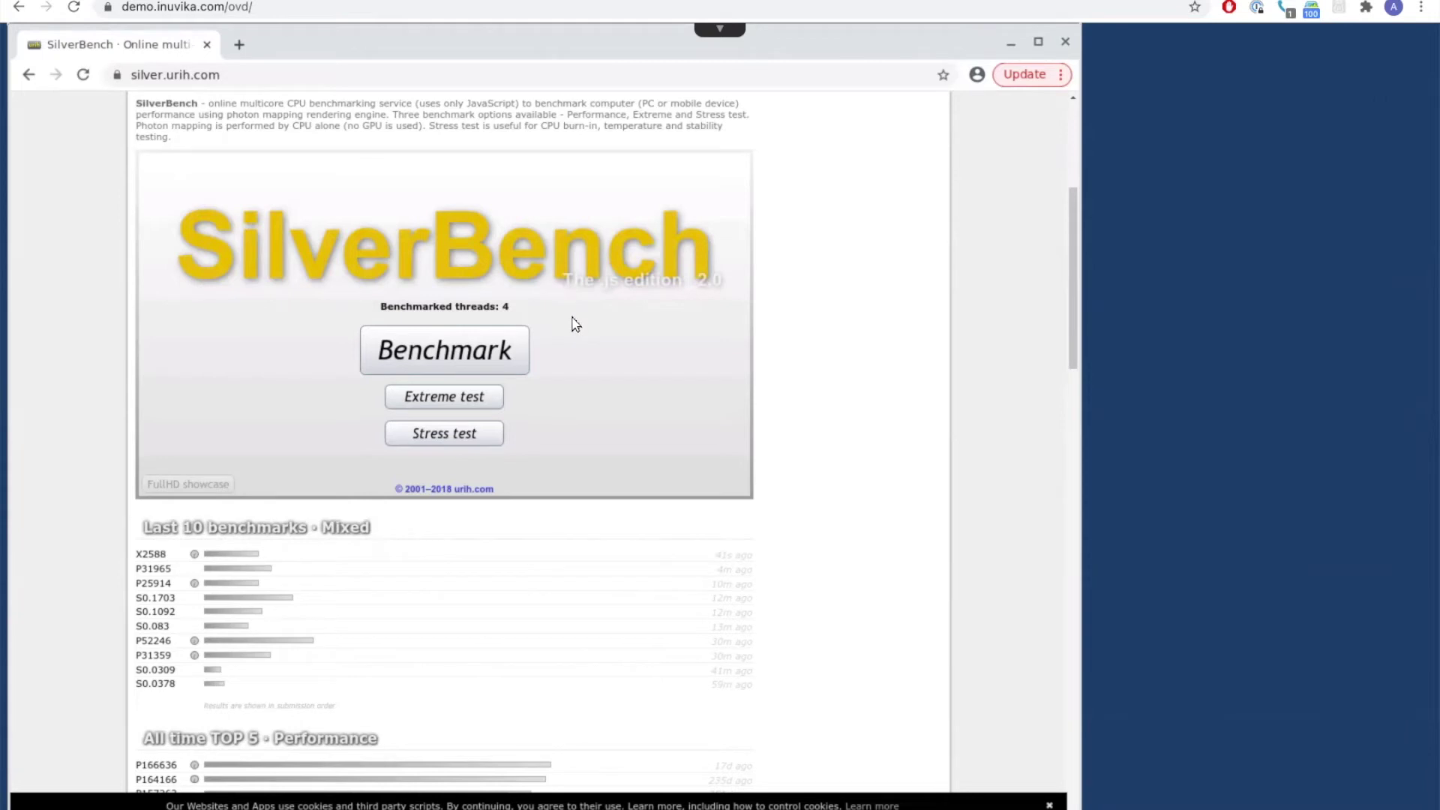
- Run the SilverBench CPU benchmark twice, then scroll back up in the admin console
left_click(484, 354)
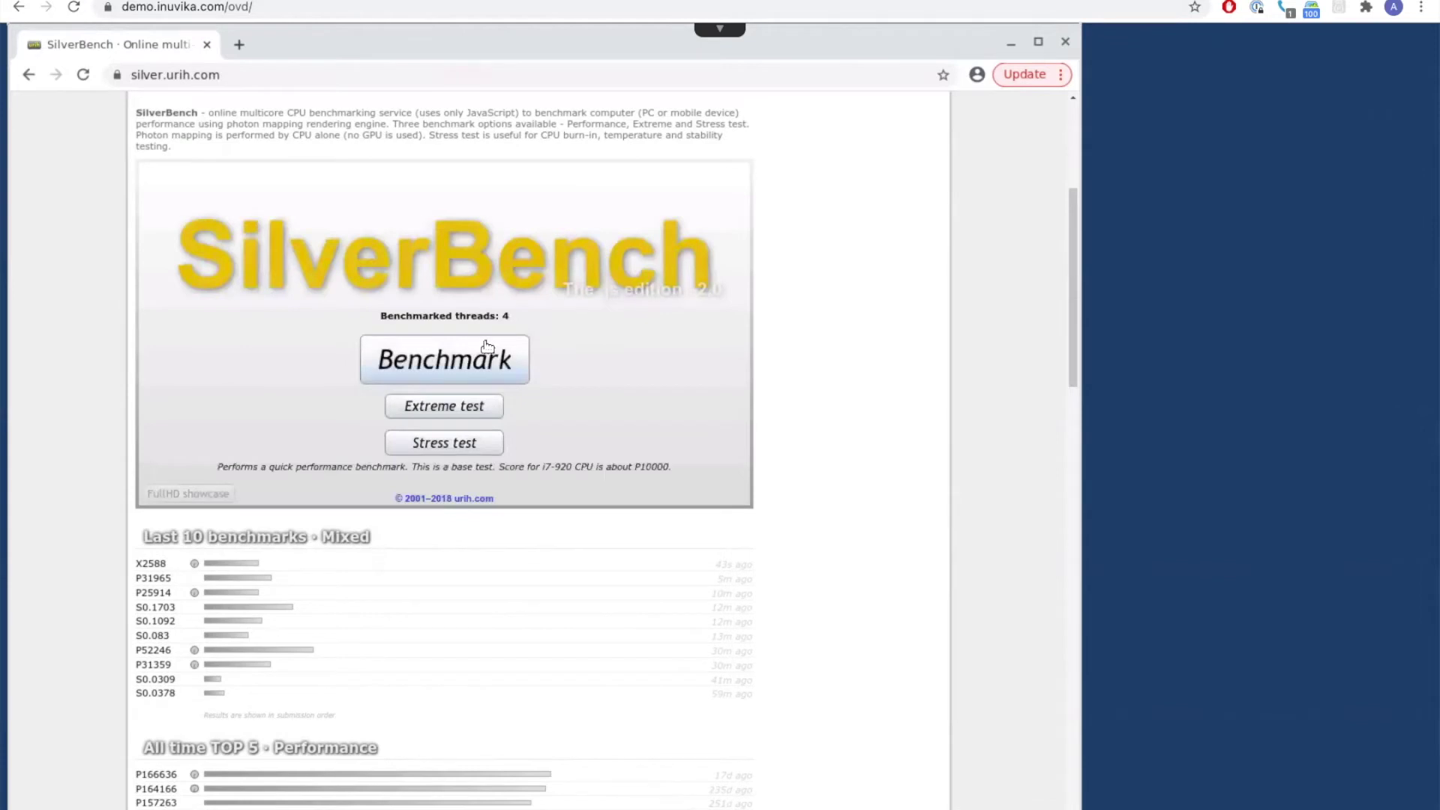
left_click(490, 361)
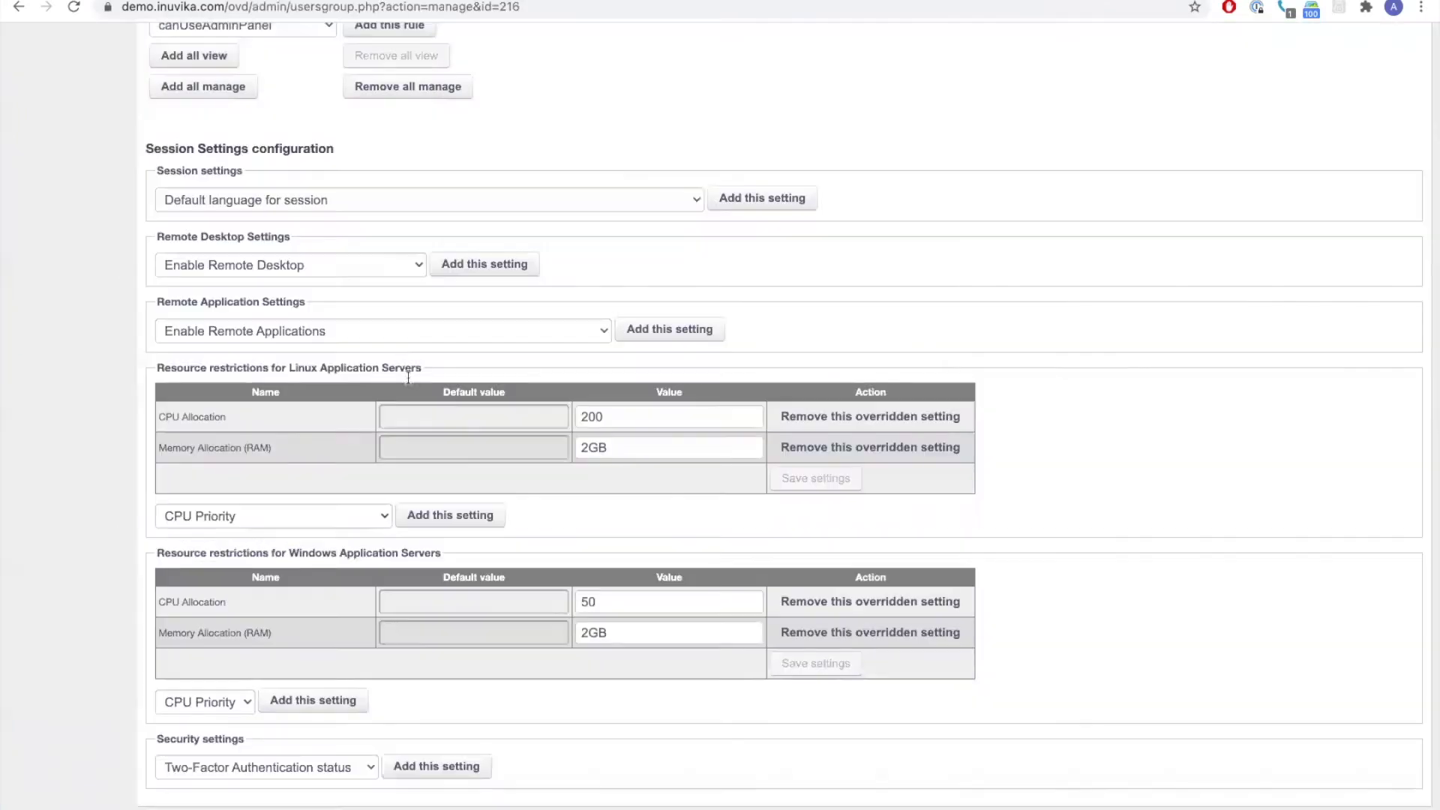
scroll(399, 349, "up", 10)
- Open server cd-aps1 and expand its Application Server role to list the 4 active sessions
left_click(301, 63)
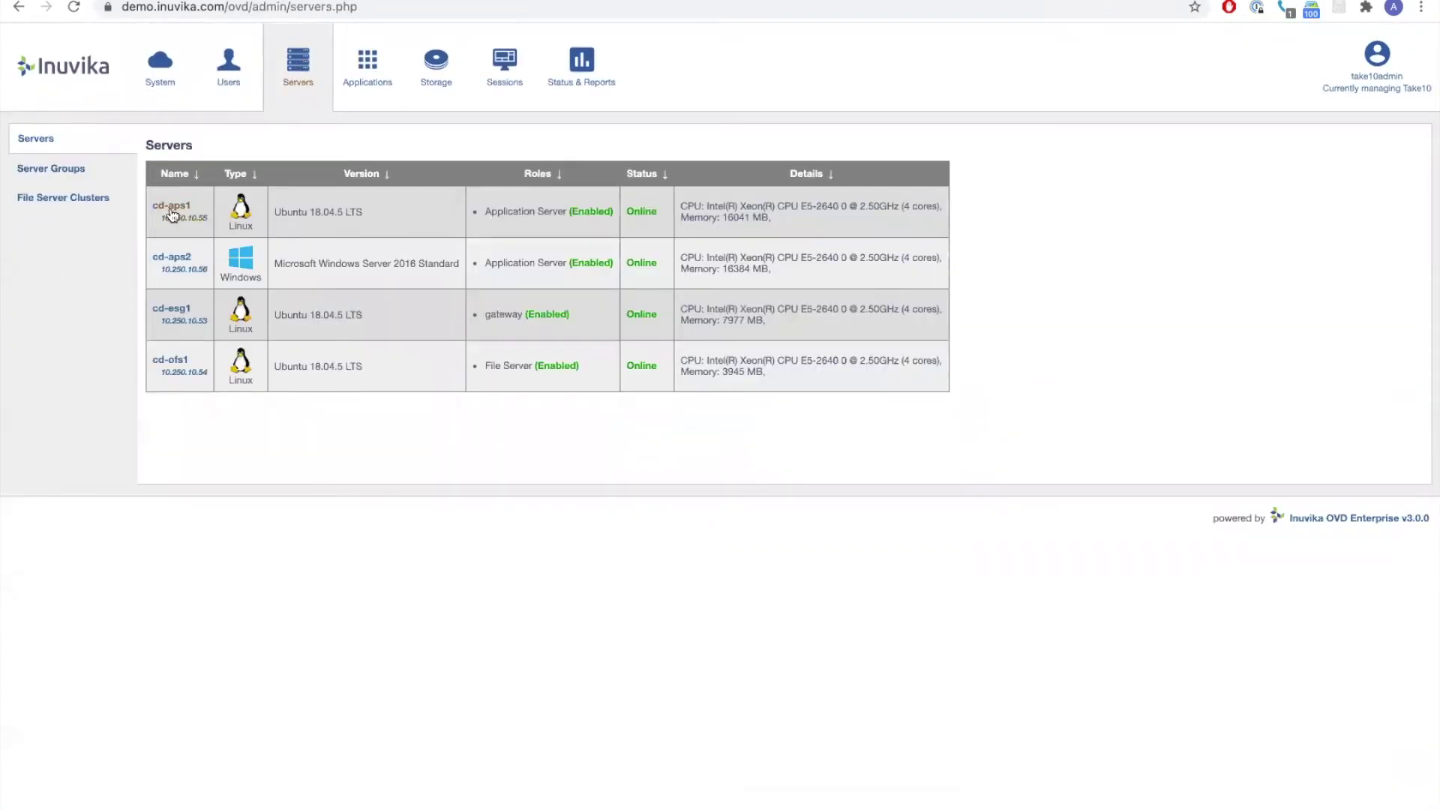
left_click(167, 207)
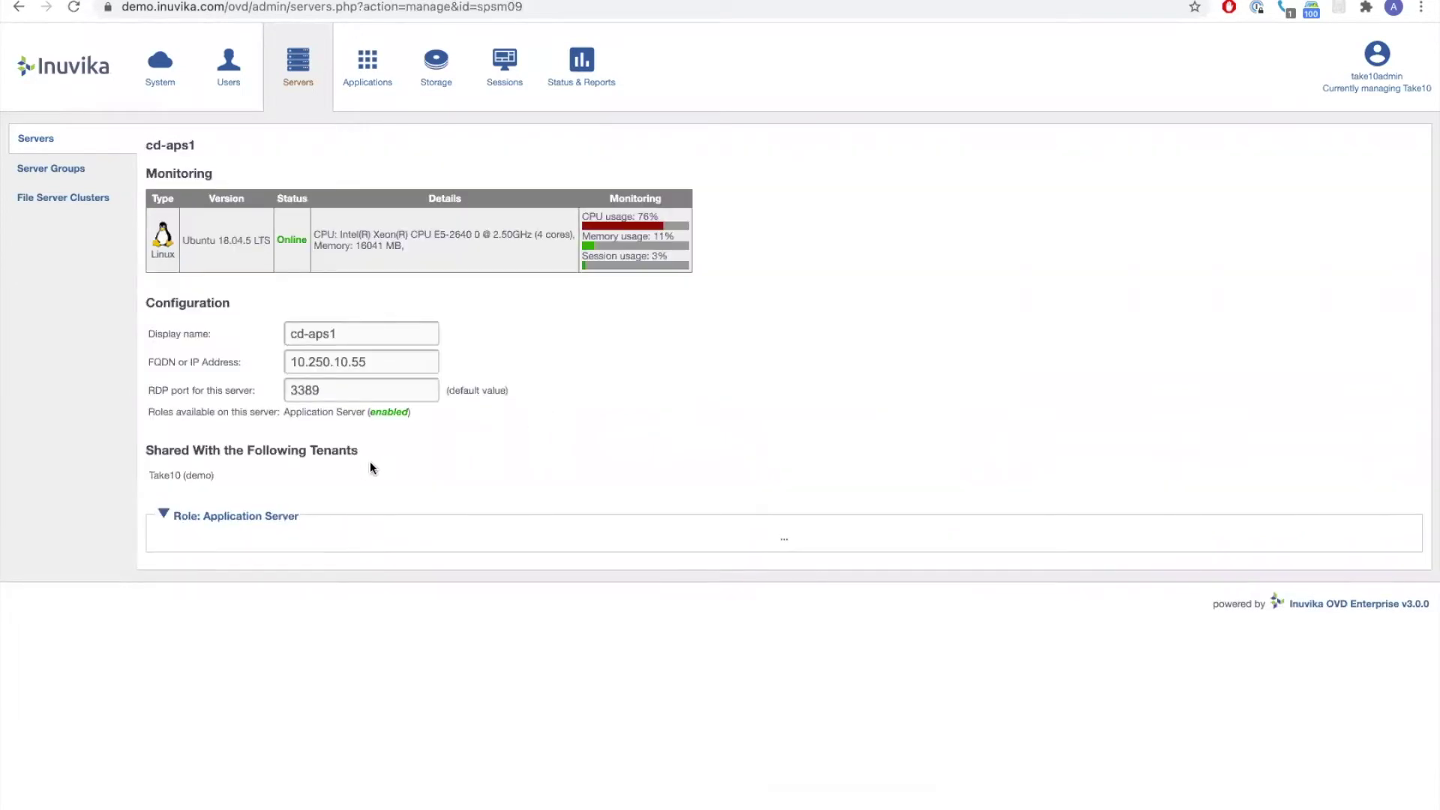
left_click(279, 516)
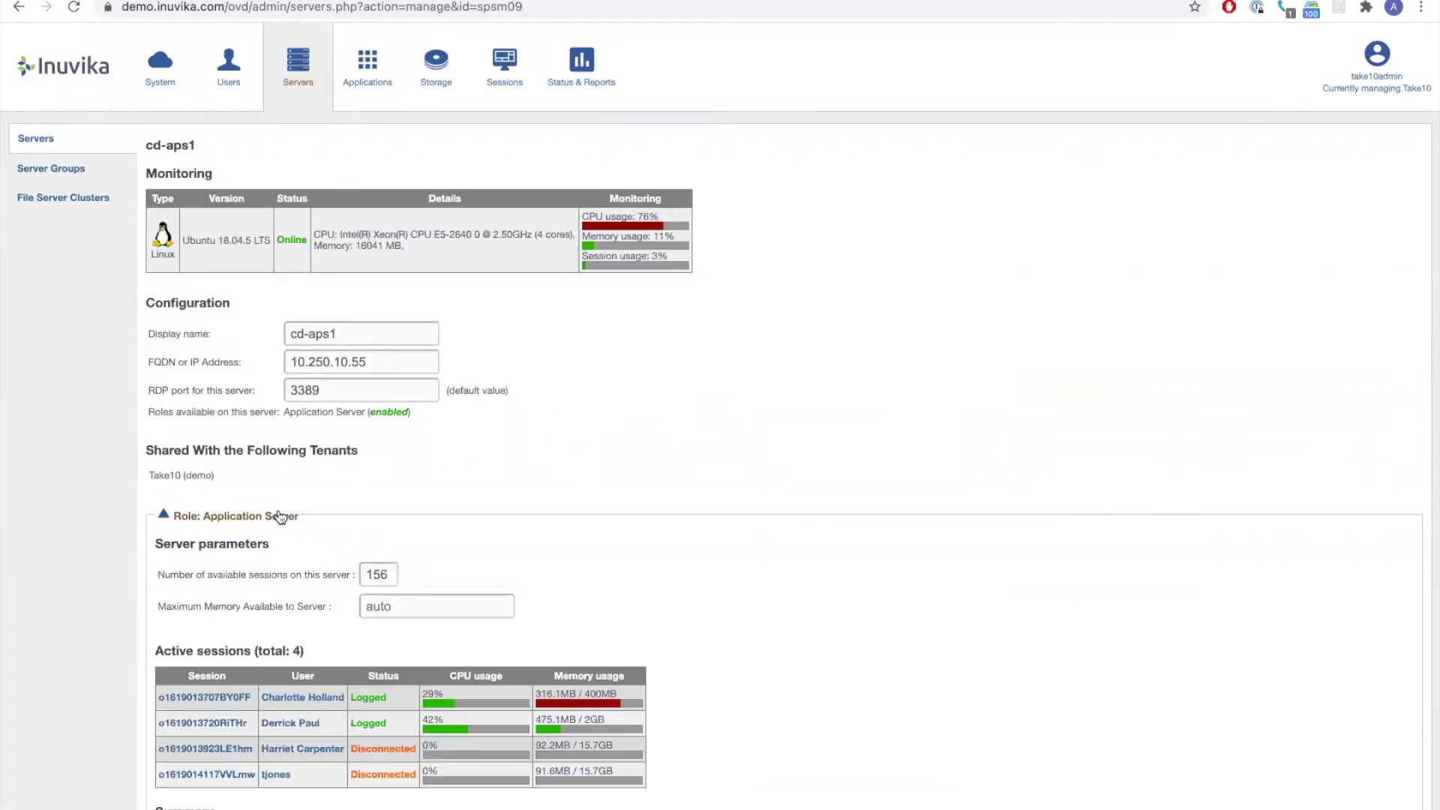
scroll(709, 538, "down", 2)
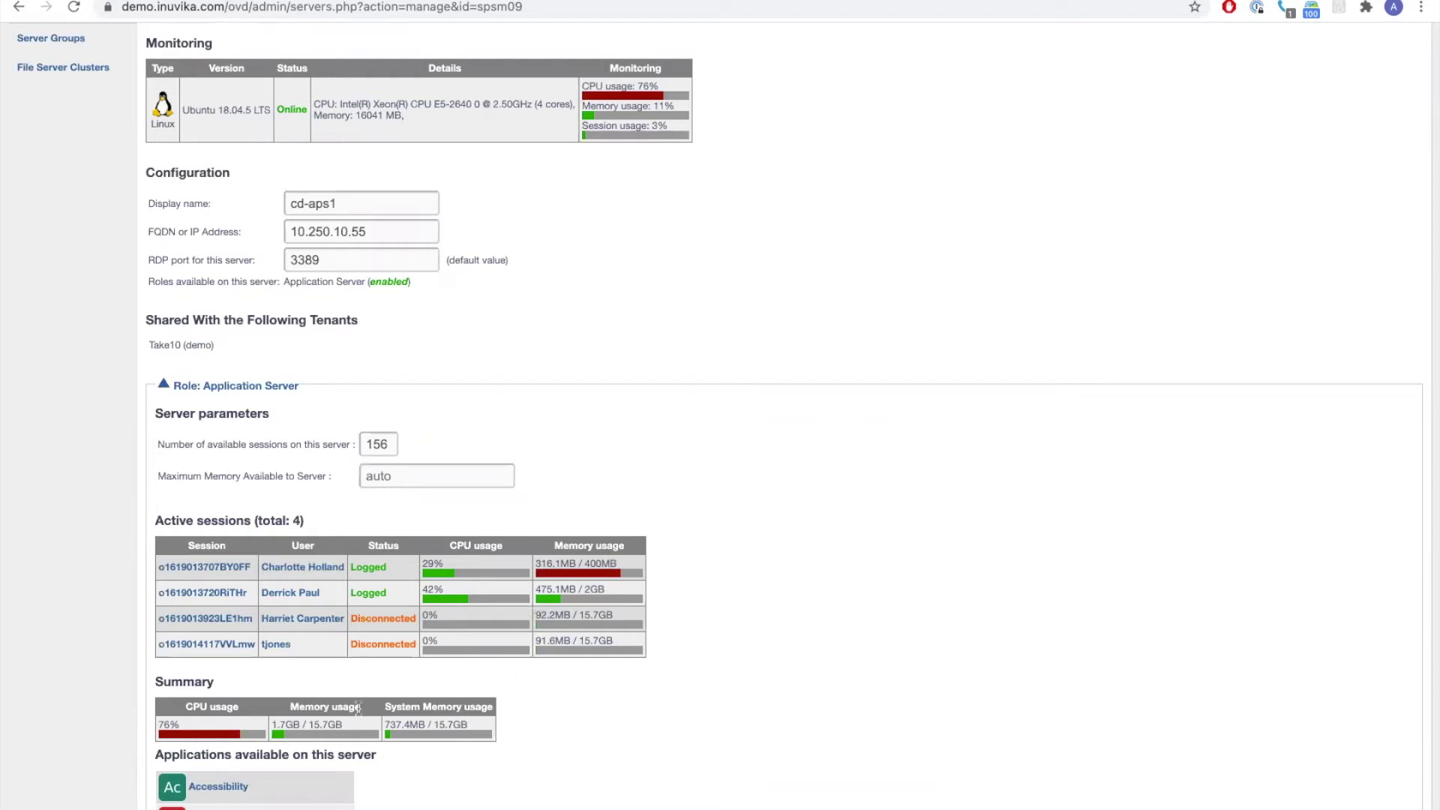
- Display the help tip for the Maximum Memory field
mouse_move(383, 484)
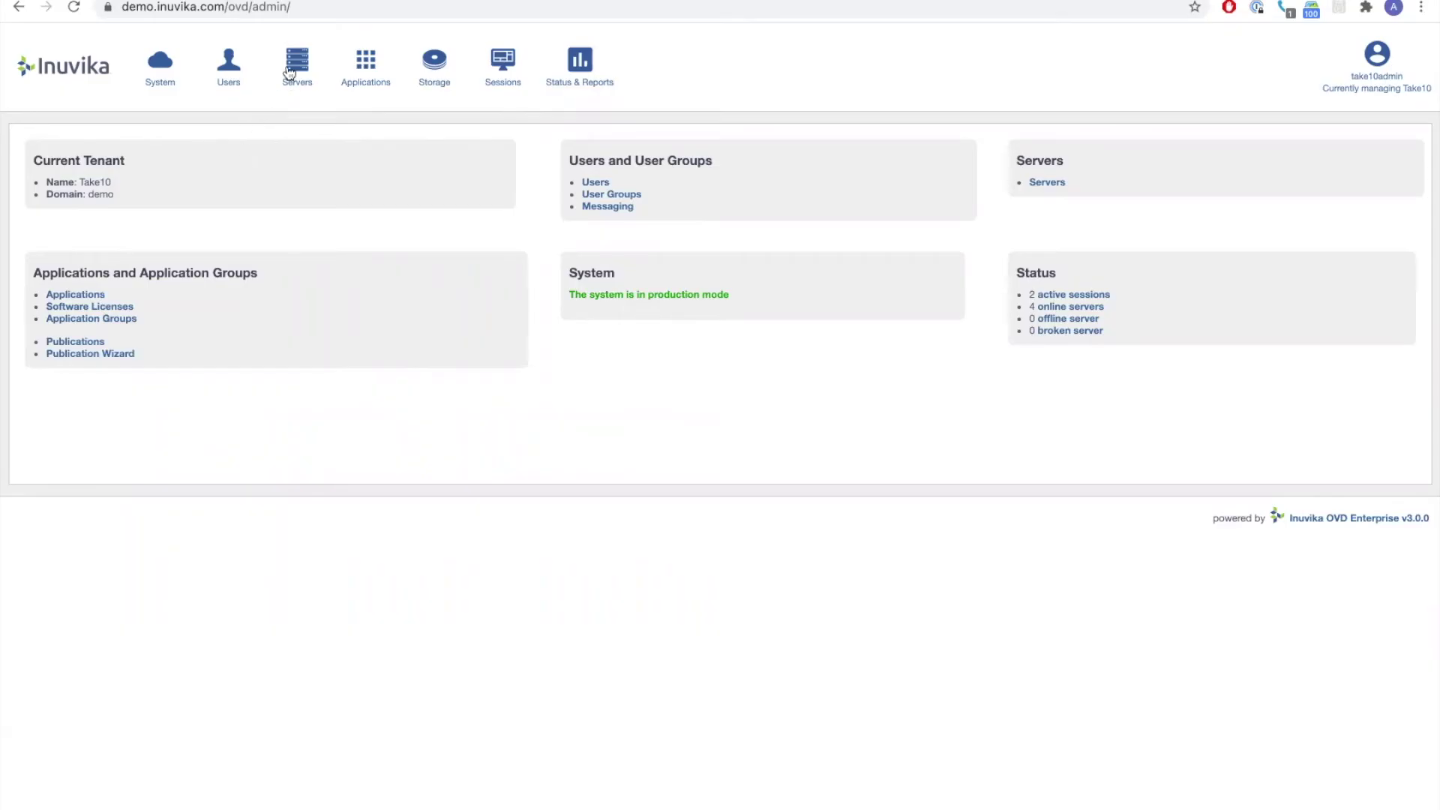
- Open Domain Integration Settings under Users, which currently uses the Internal database profile
left_click(229, 67)
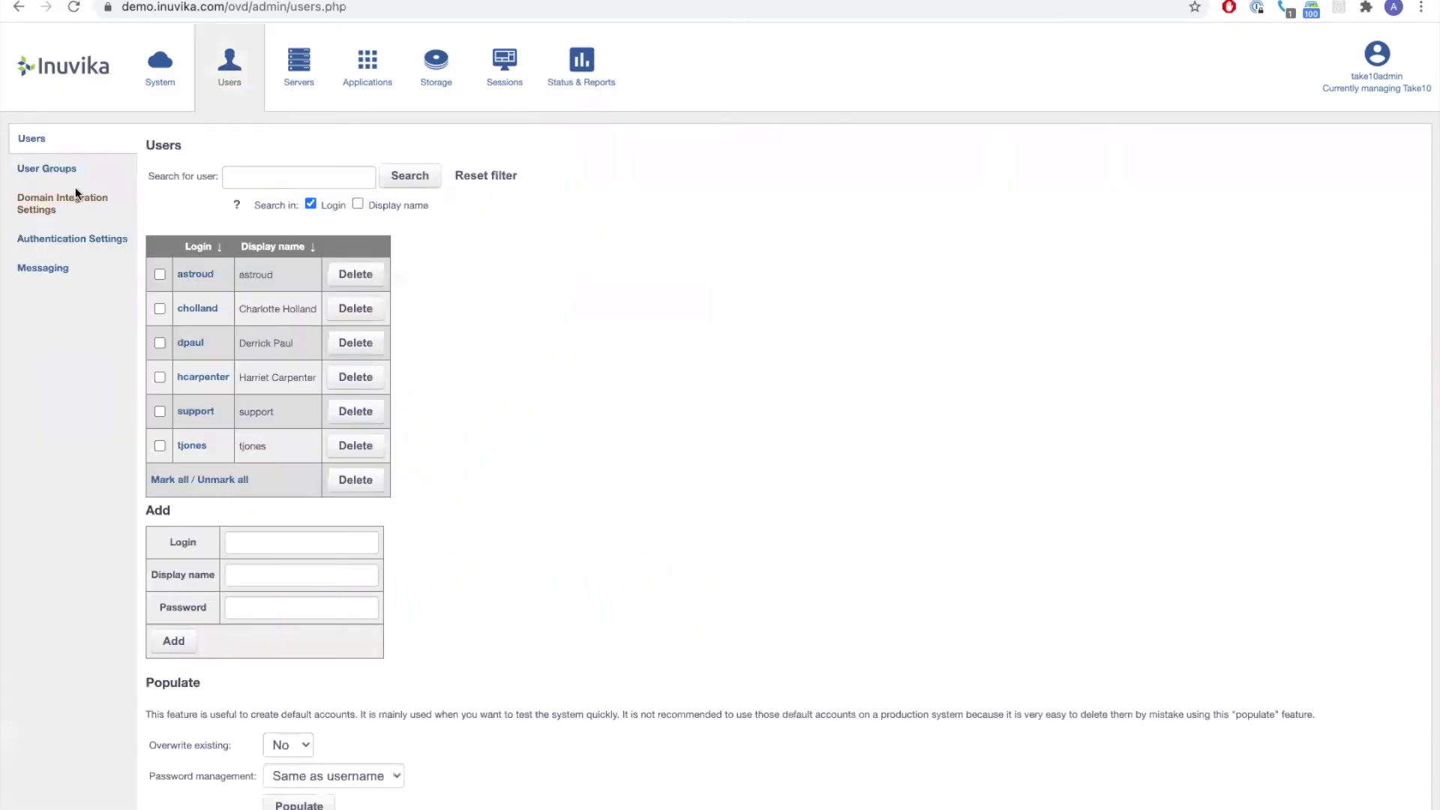
left_click(72, 207)
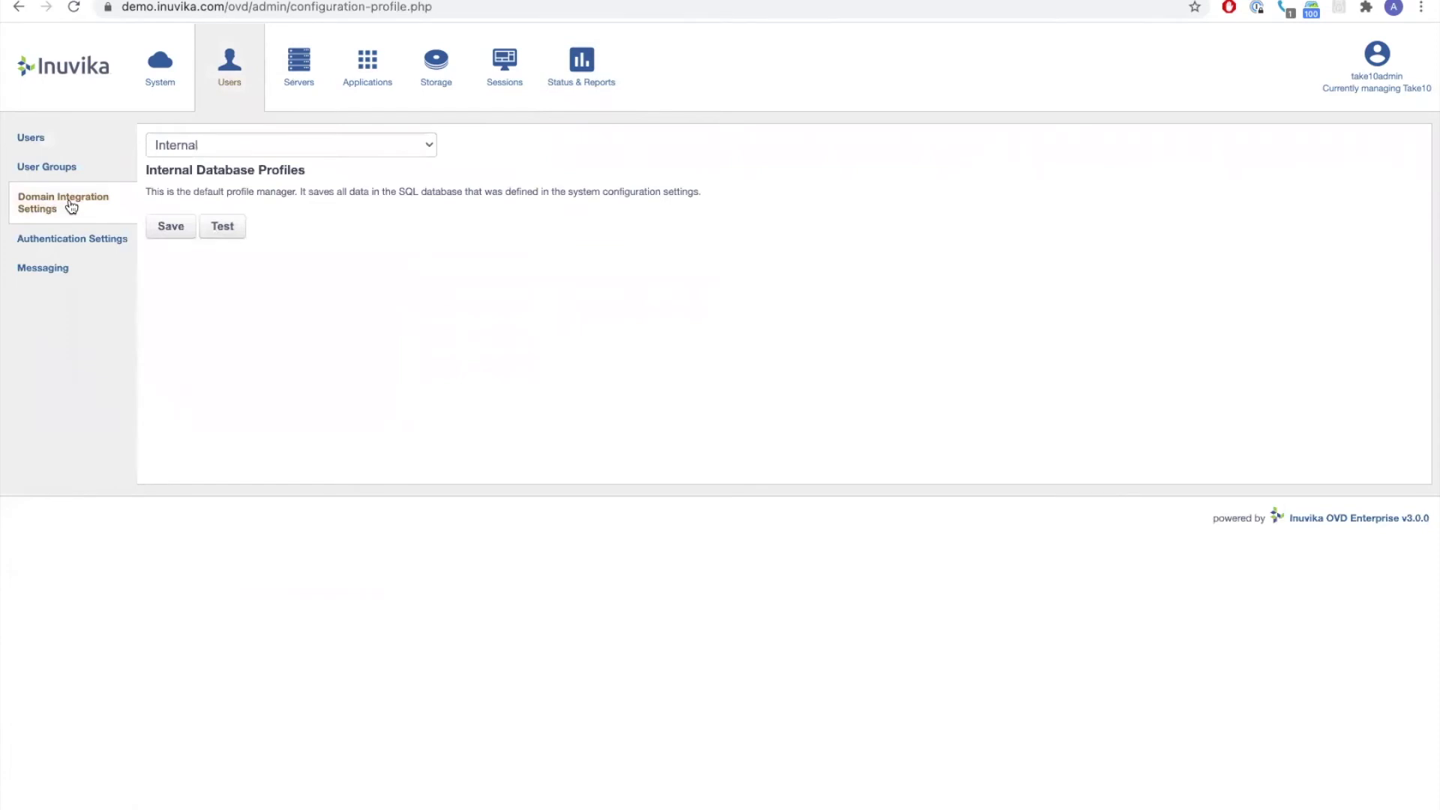
- Change the profile to Microsoft, choosing Active Directory user groups and Hybrid session integration
left_click(258, 150)
left_click(255, 129)
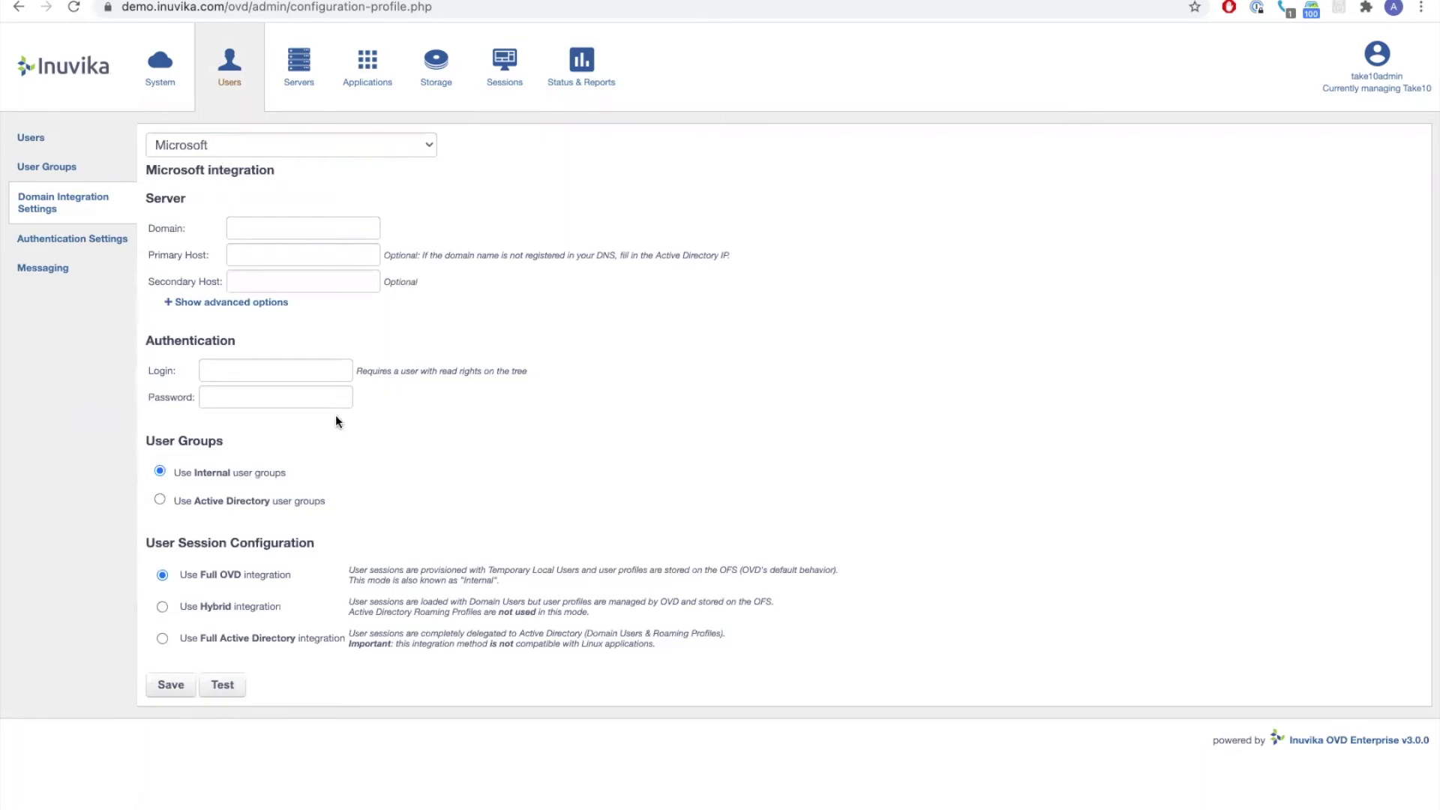
left_click(160, 499)
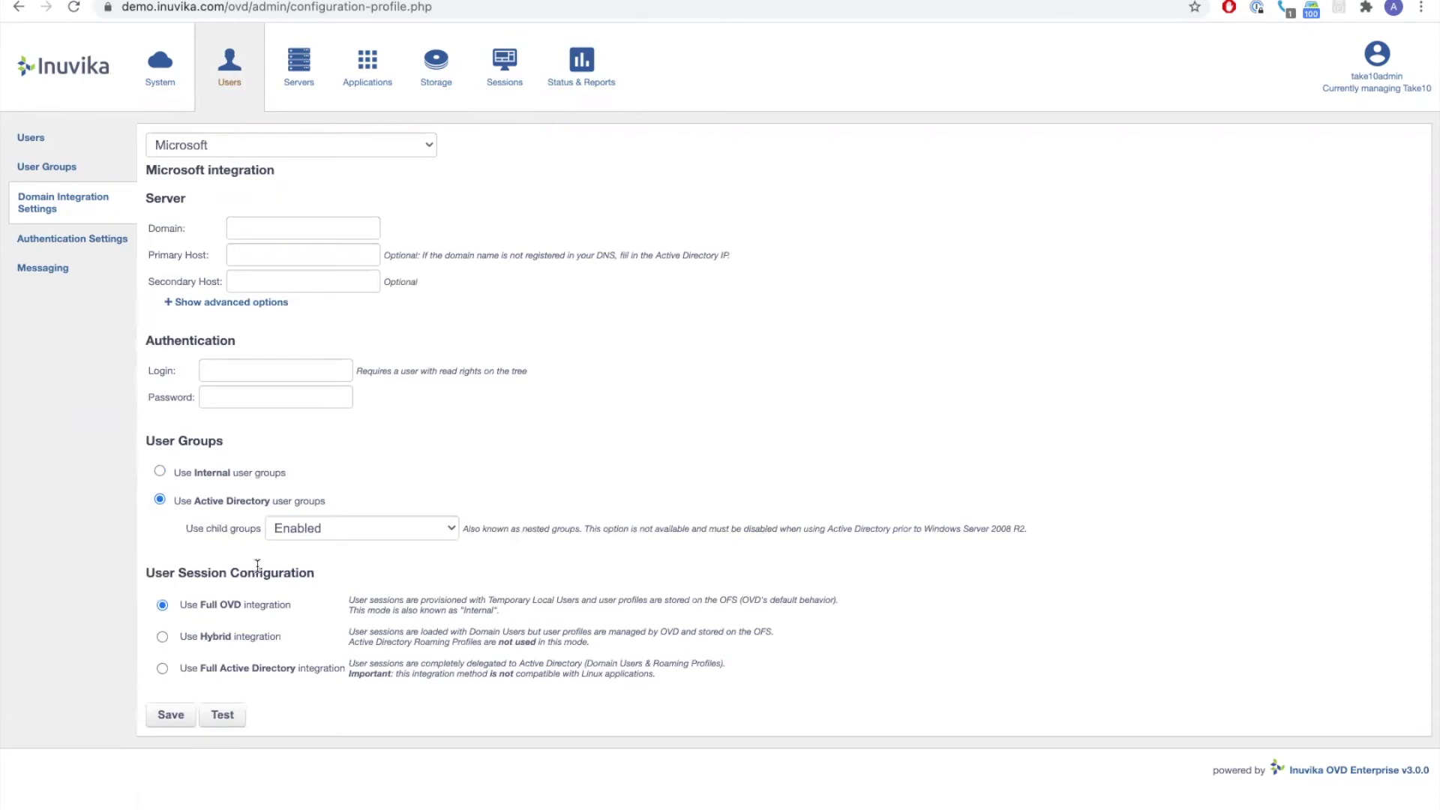
left_click(162, 637)
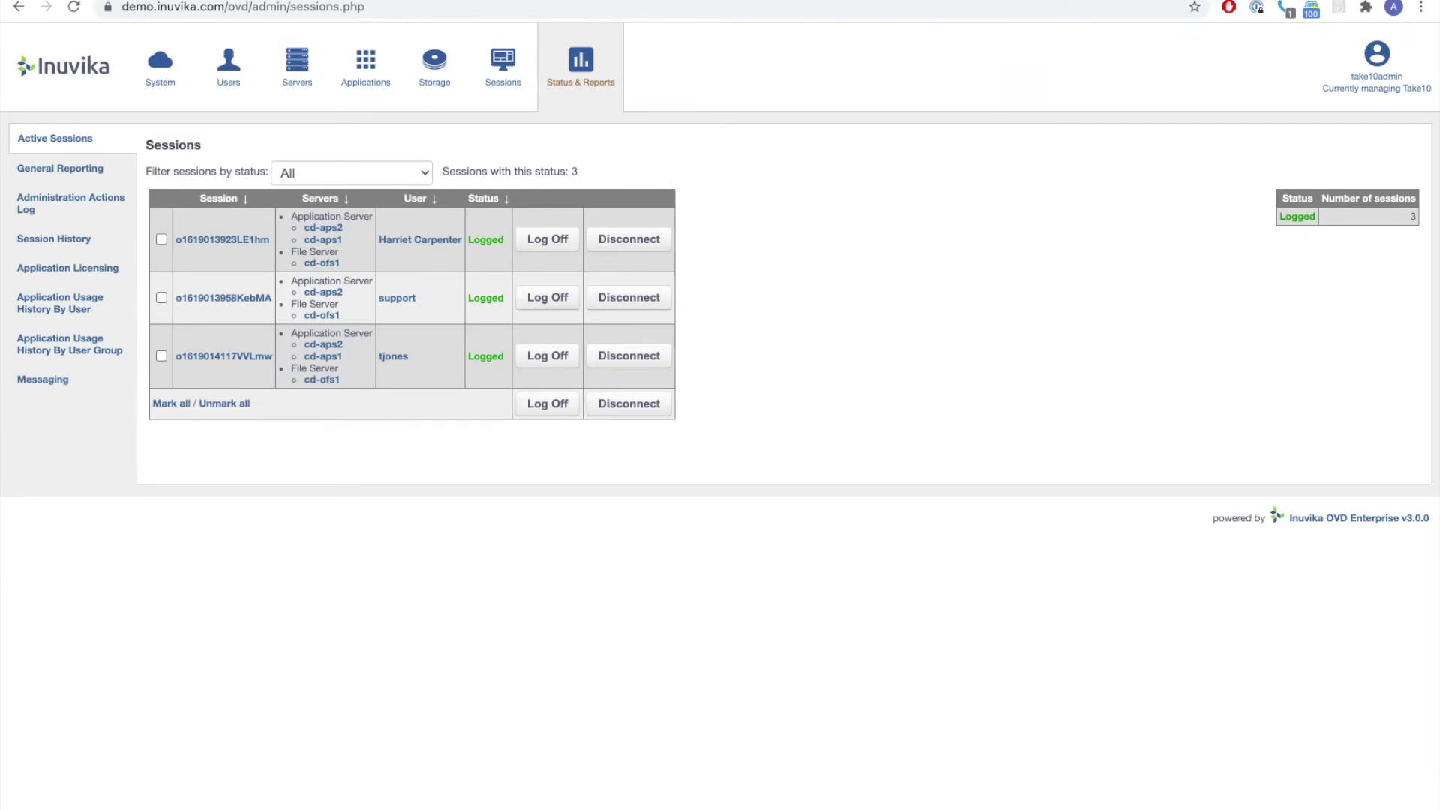
- Switch to the support account's remote desktop tab
left_click(468, 3)
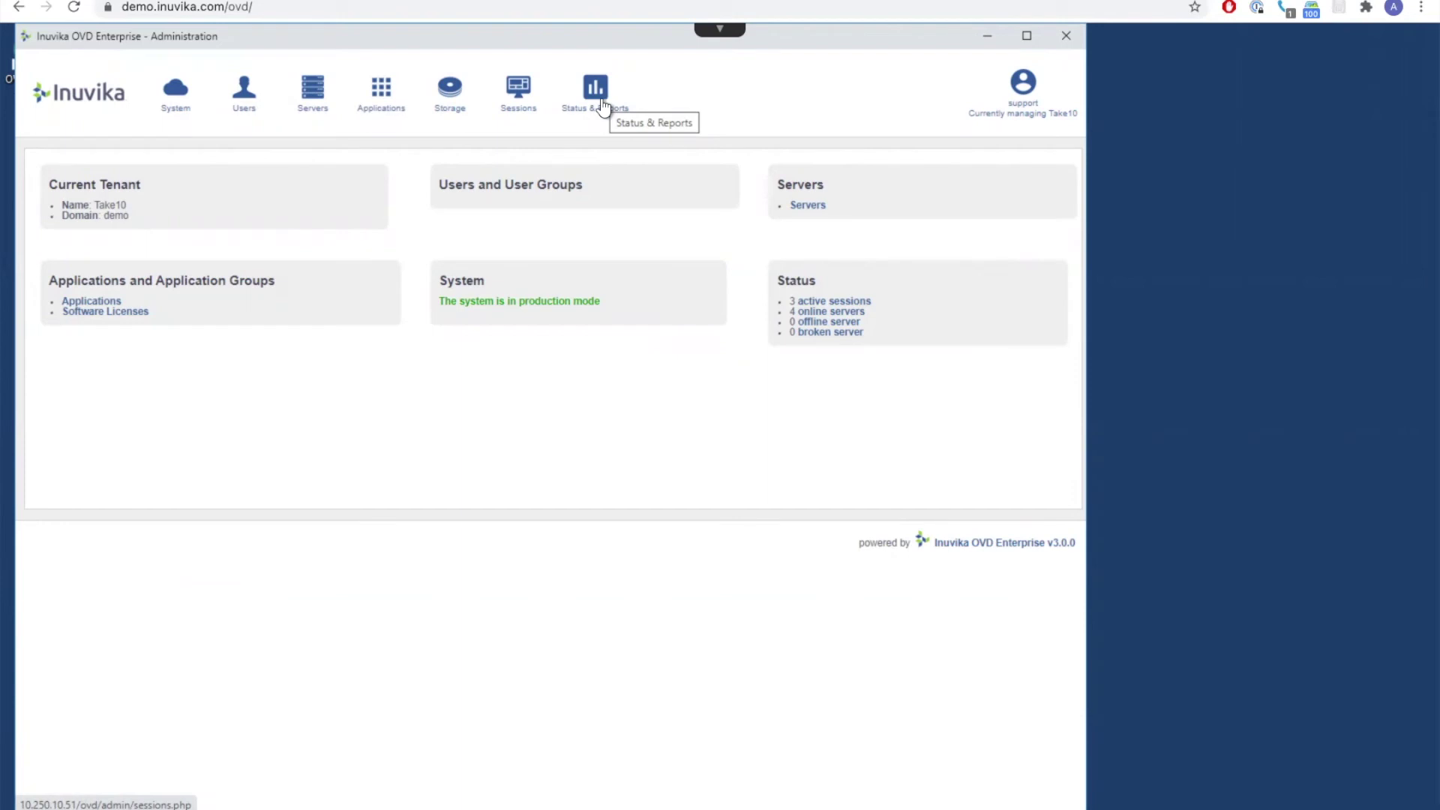
- Open the Active Sessions report listing sessions on cd-aps1, cd-aps2 and cd-ofs1
left_click(604, 107)
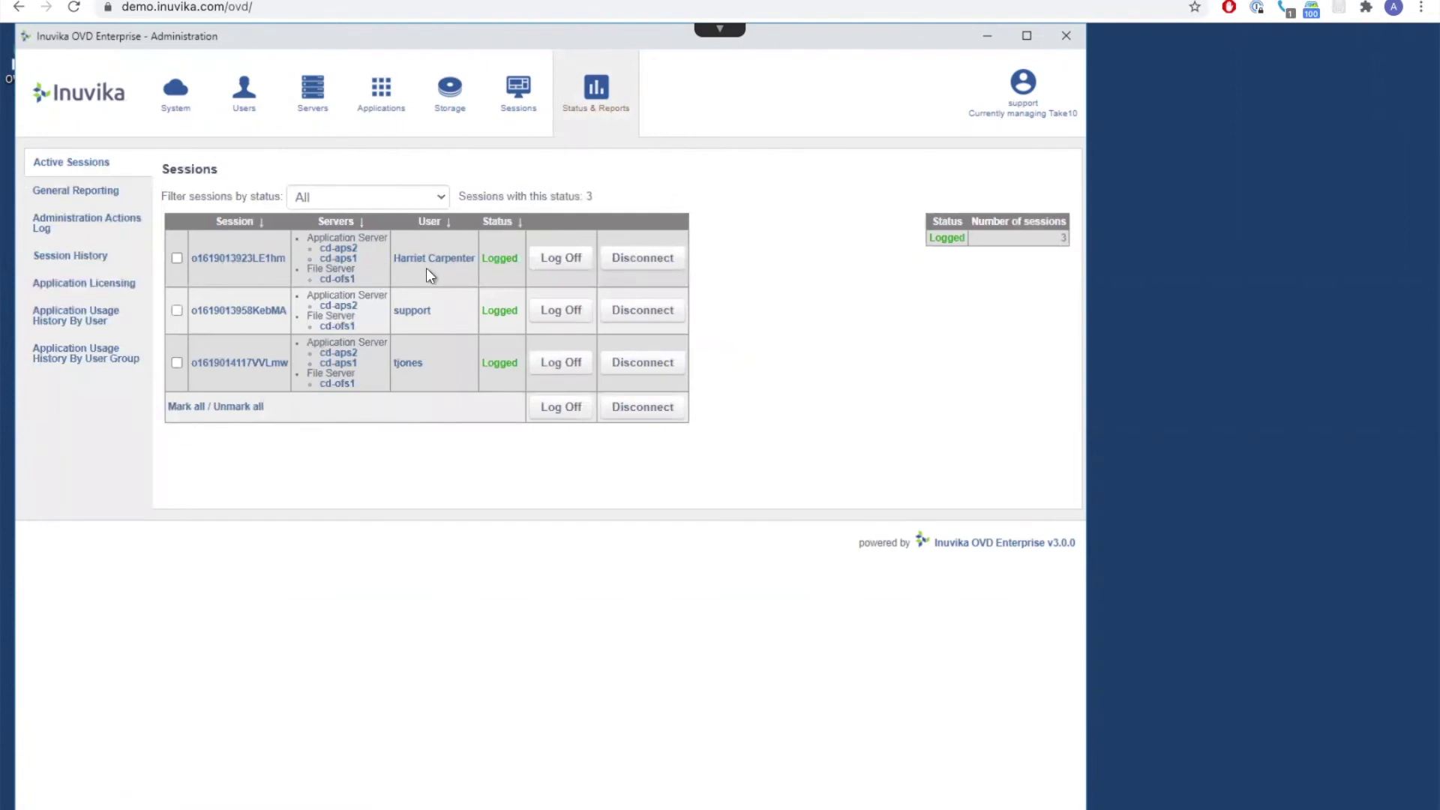
- Shadow the first session, copy its shadowing password, and open the downloaded Remote Assistance invitation
left_click(262, 260)
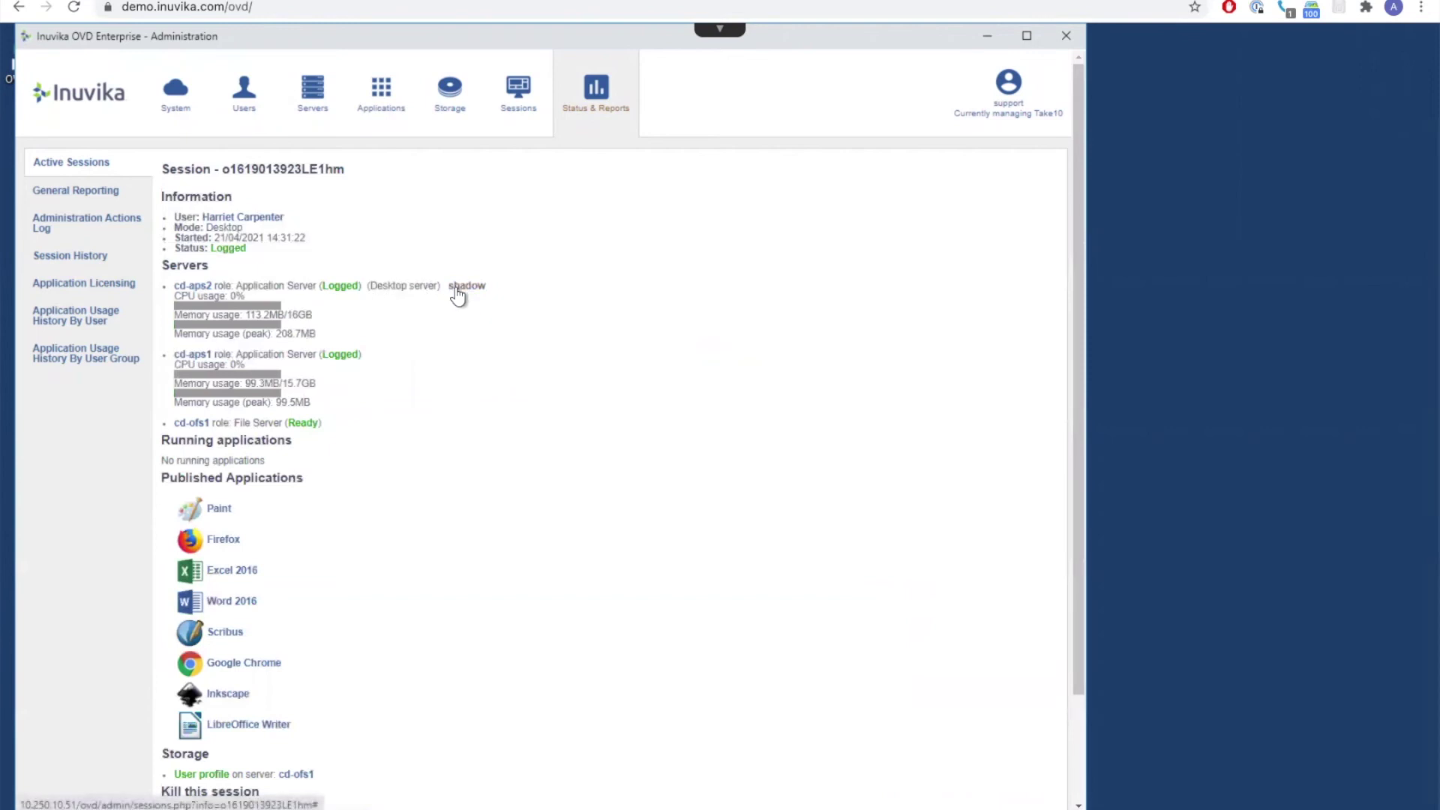
left_click(458, 292)
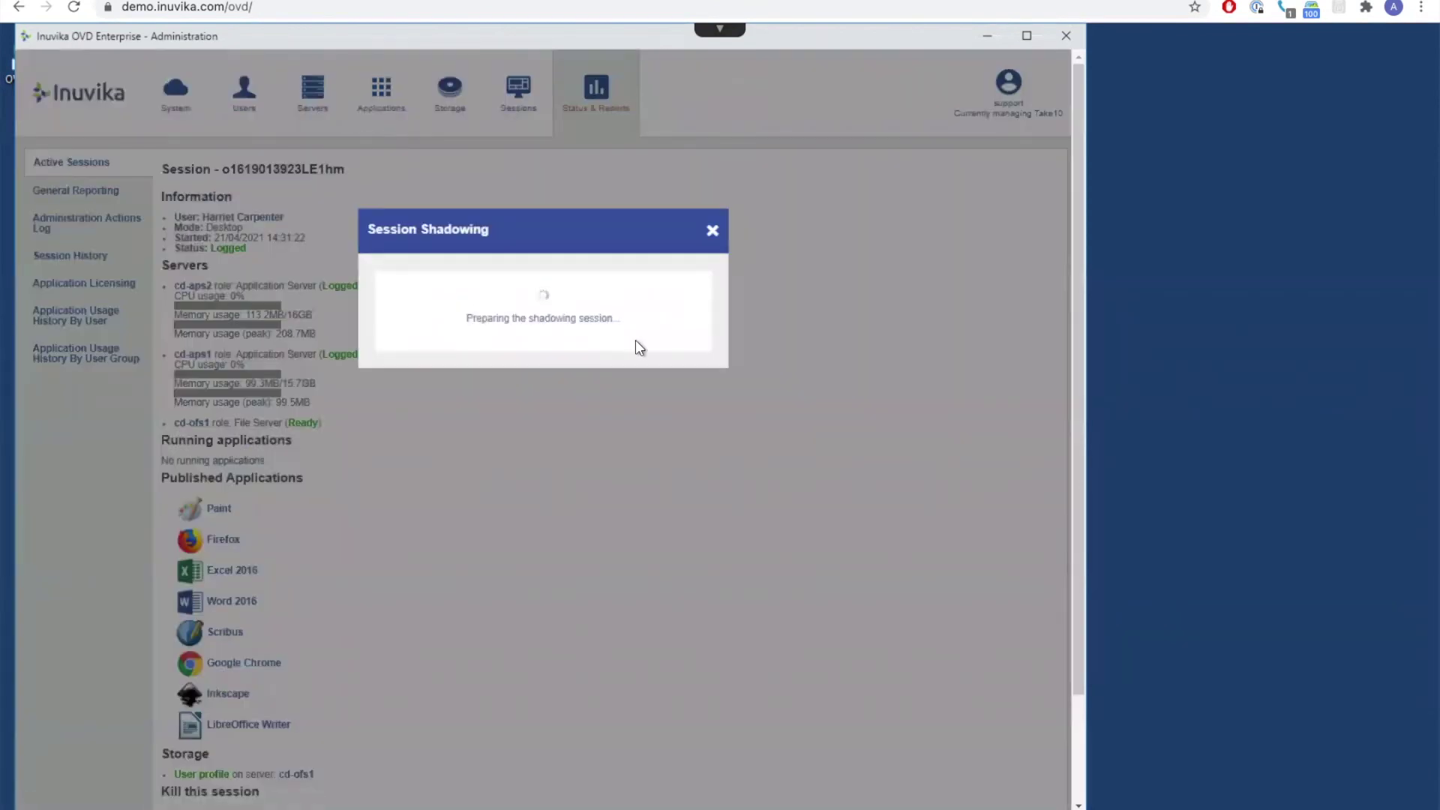
double_click(510, 374)
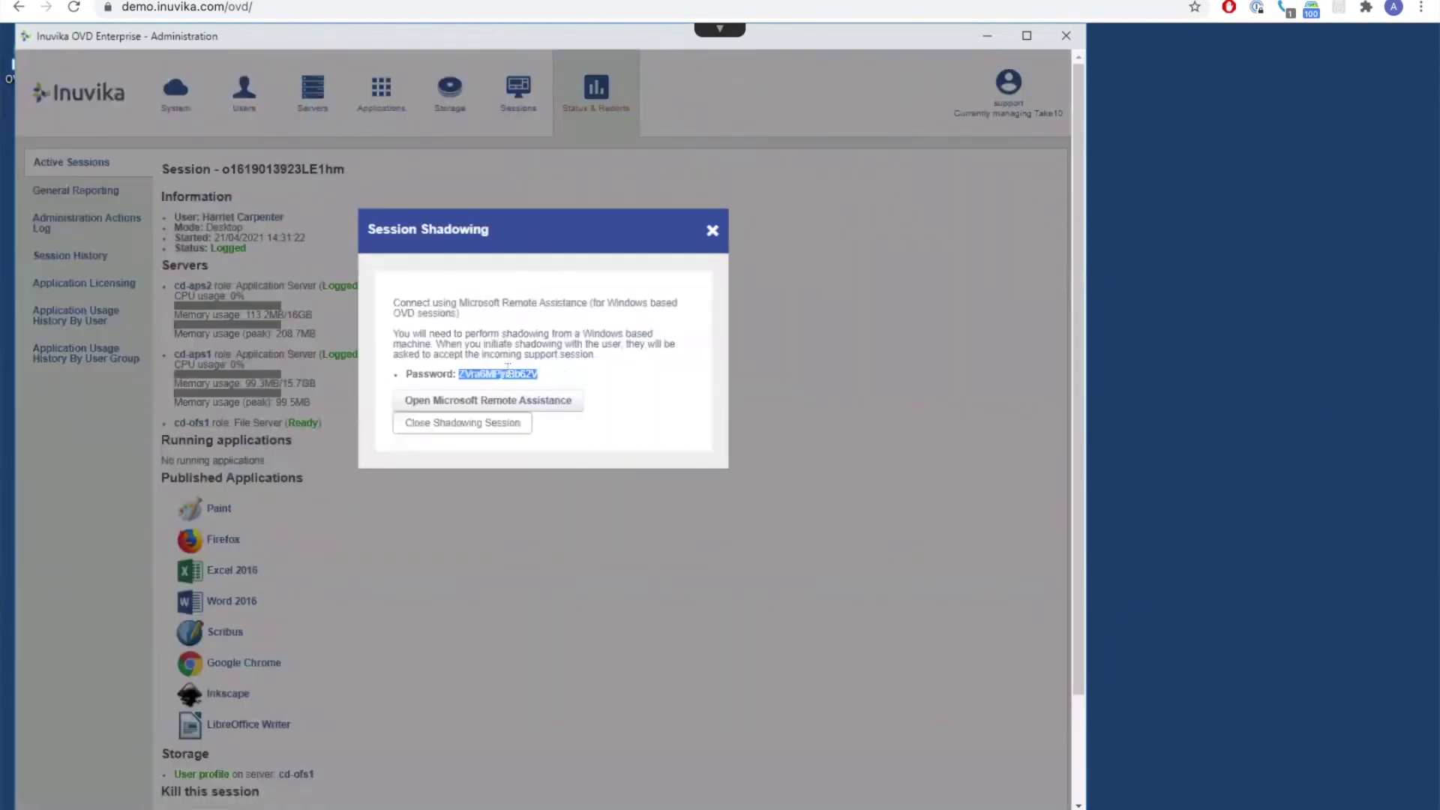
right_click(510, 372)
left_click(538, 385)
left_click(521, 402)
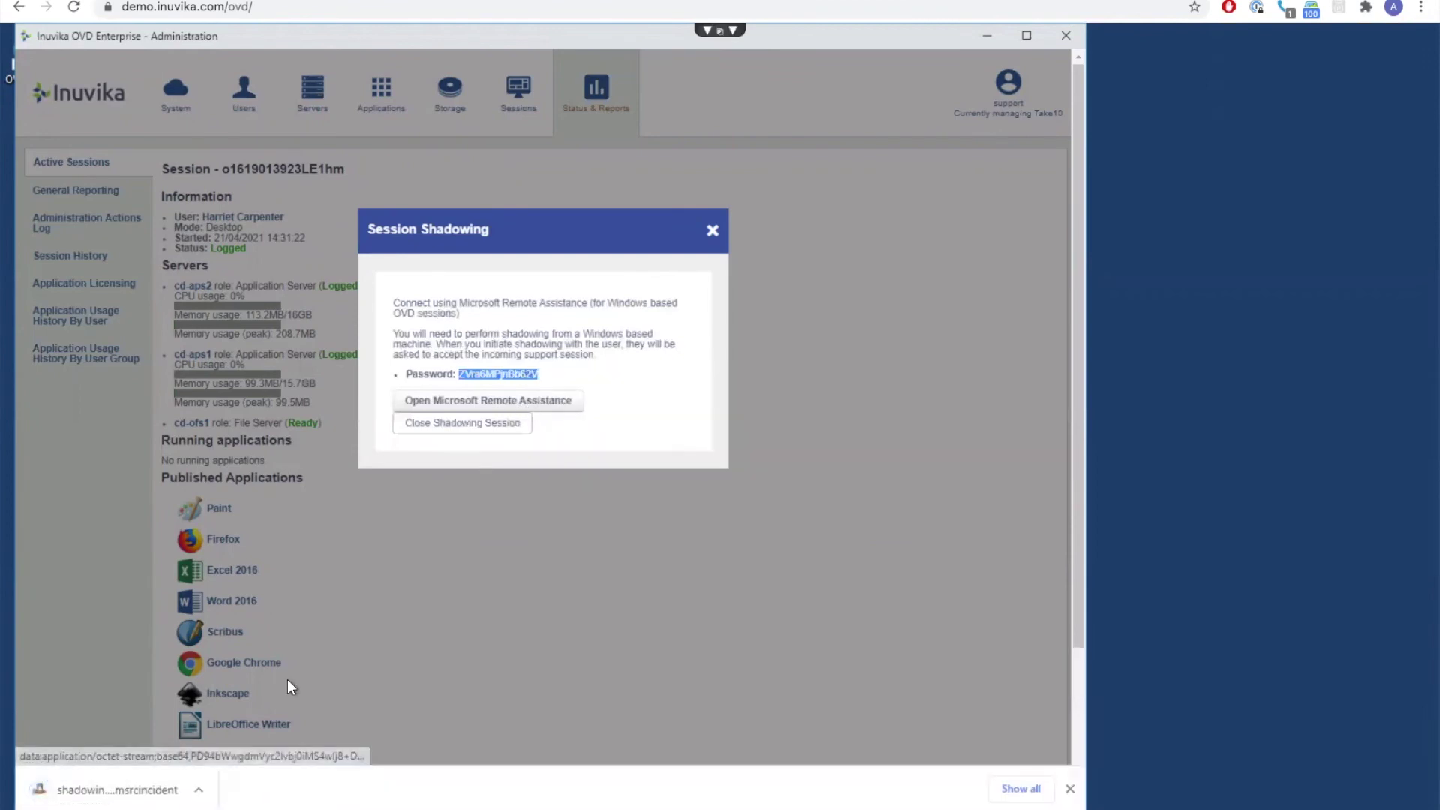
left_click(142, 786)
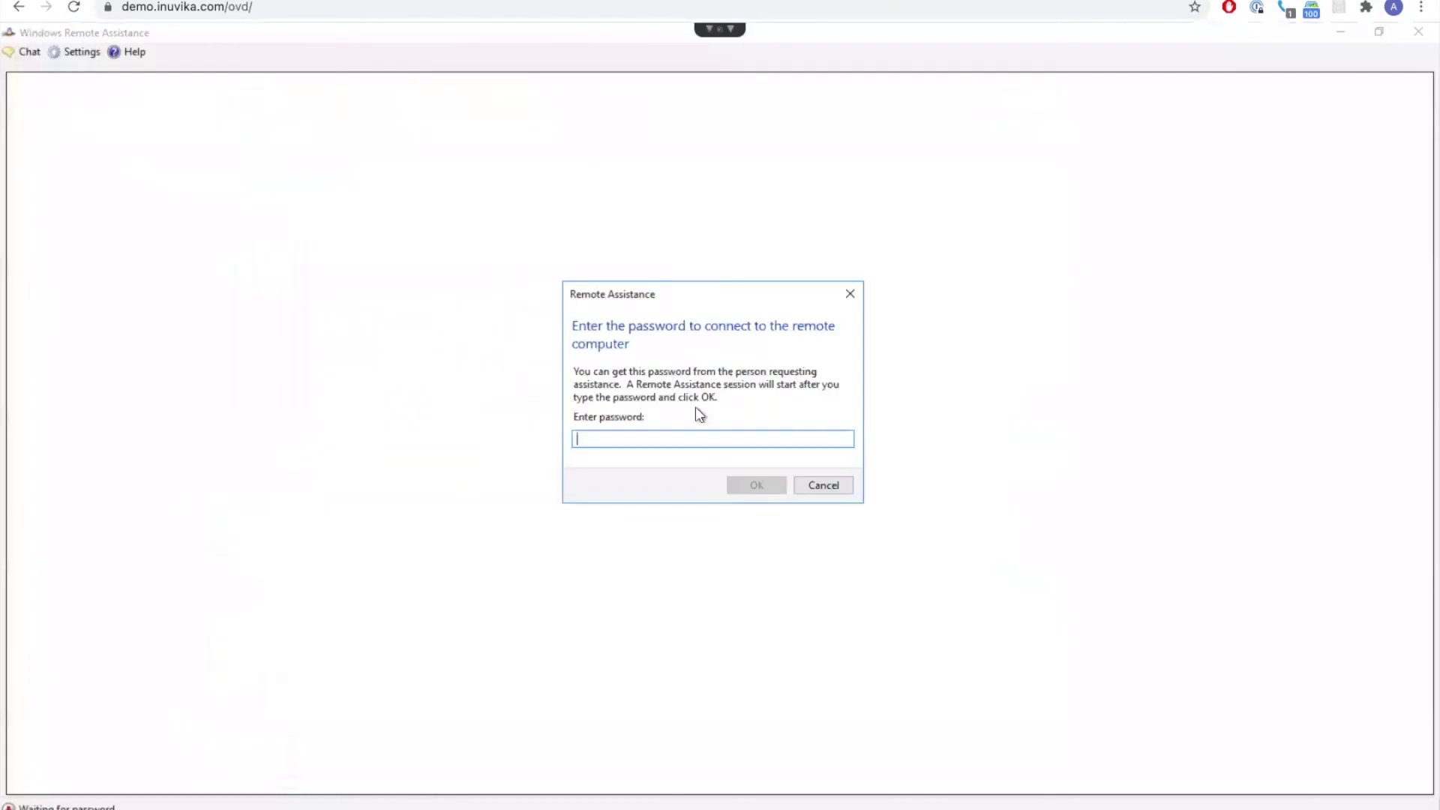
- Paste the copied shadowing password into Remote Assistance and connect to the user's desktop
right_click(672, 441)
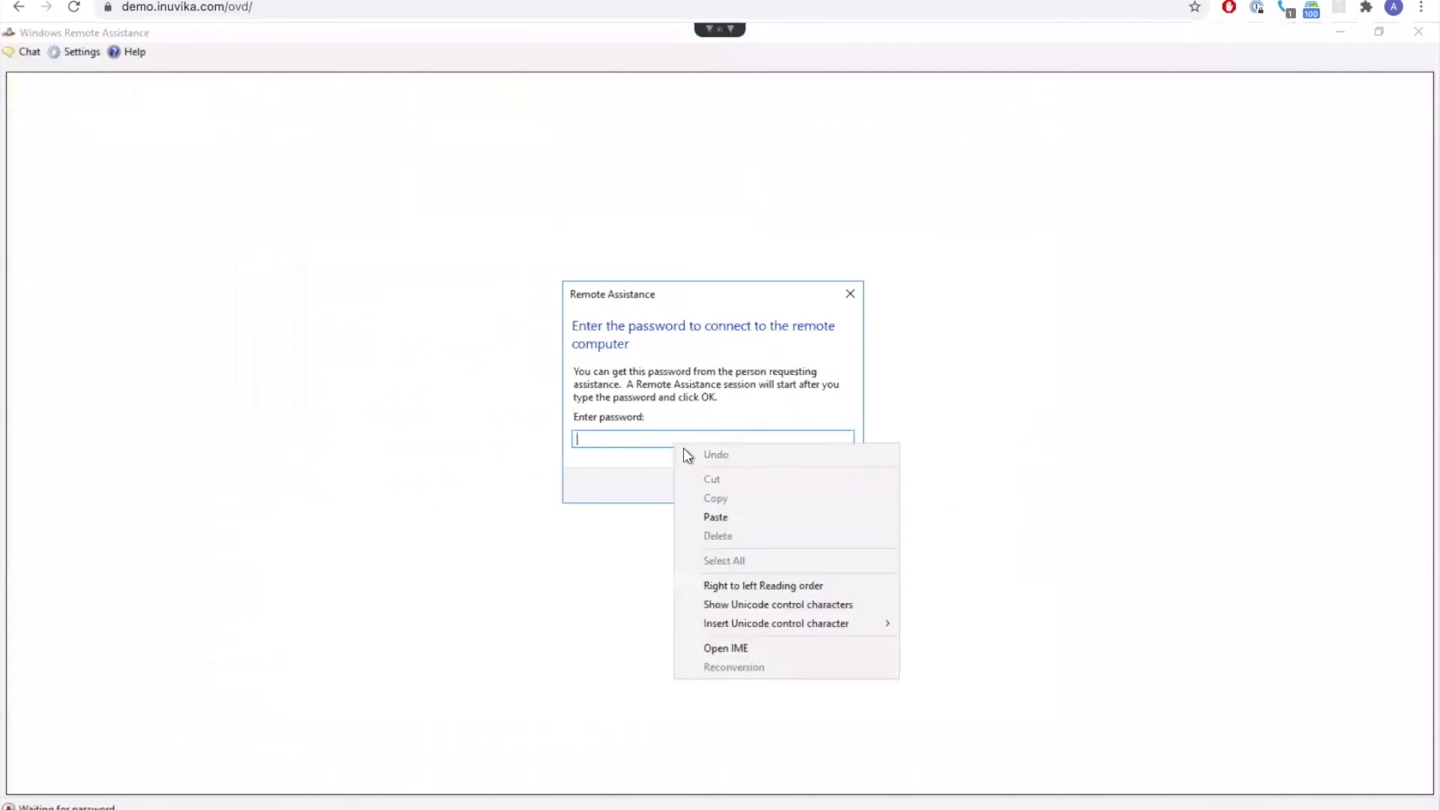
left_click(719, 517)
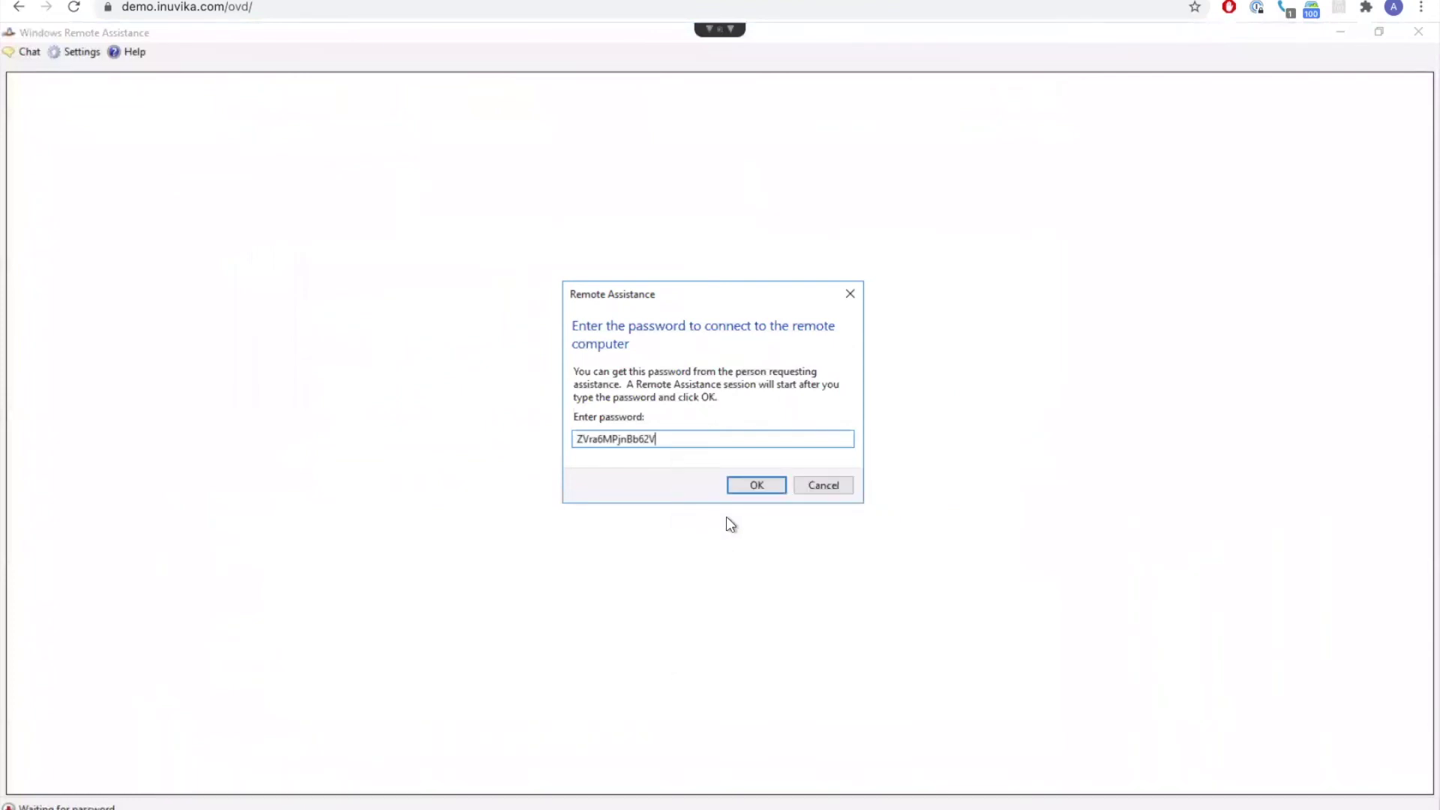
left_click(757, 486)
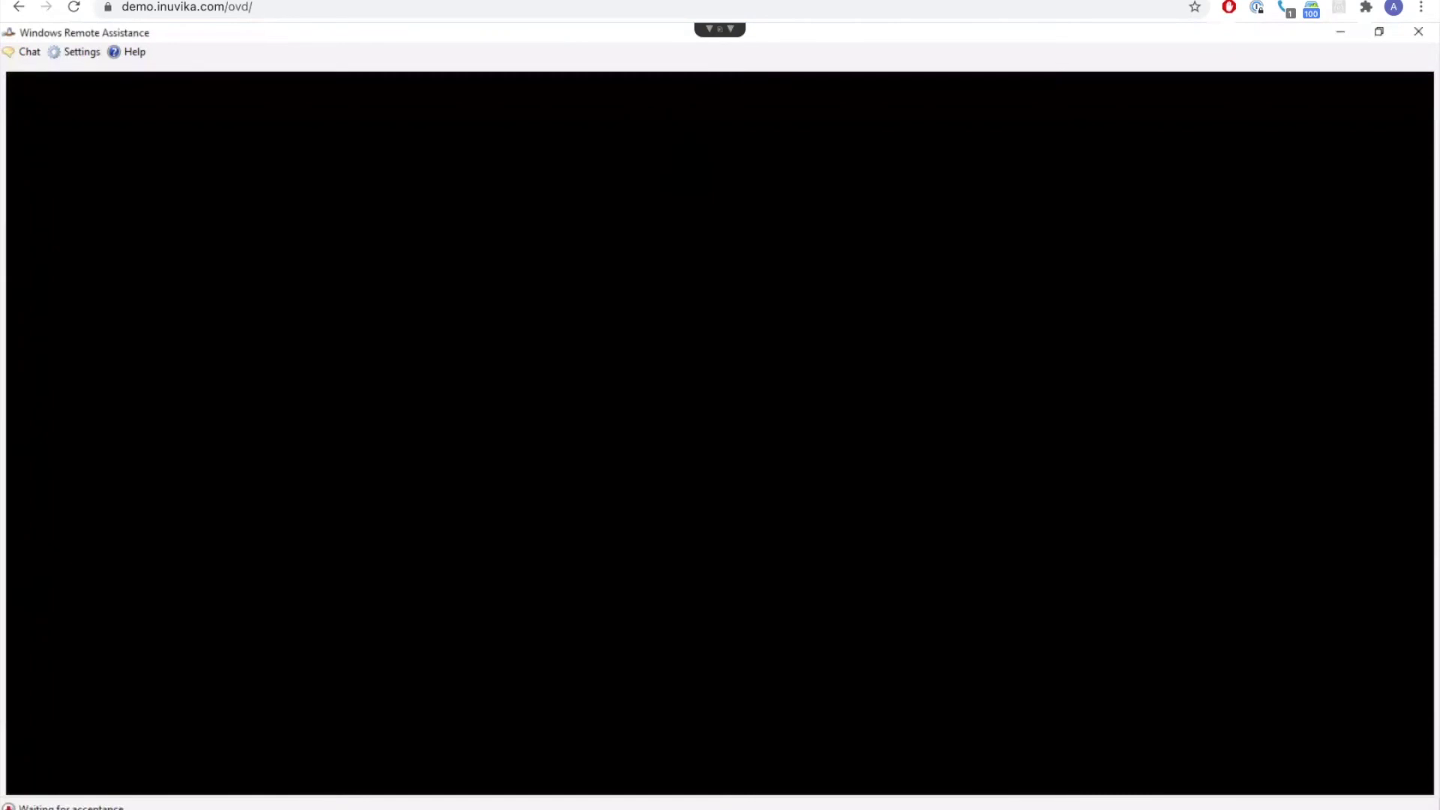
key("ctrl+Tab")
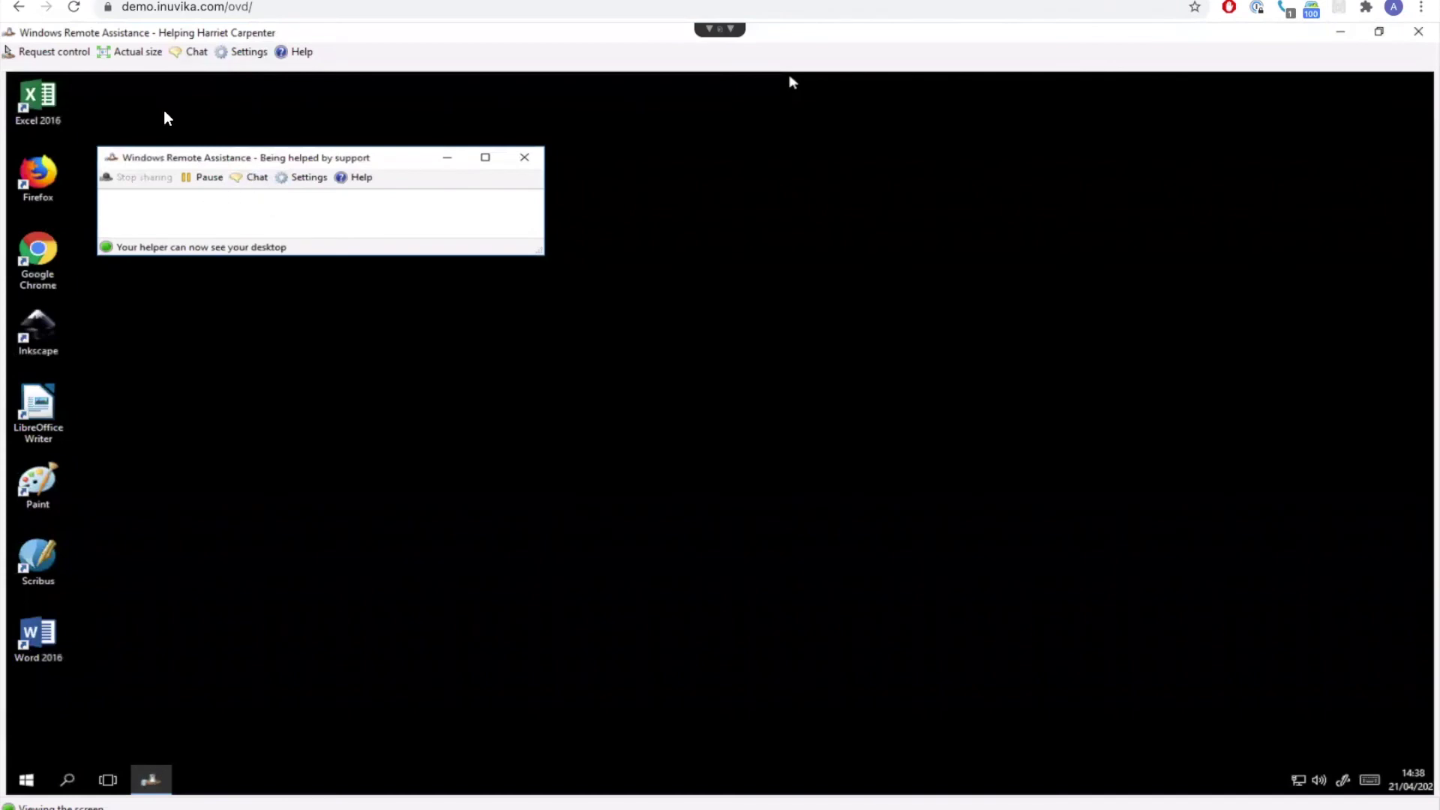
- Send the user a chat greeting offering support, and reply 'sure' from their side
left_click(194, 52)
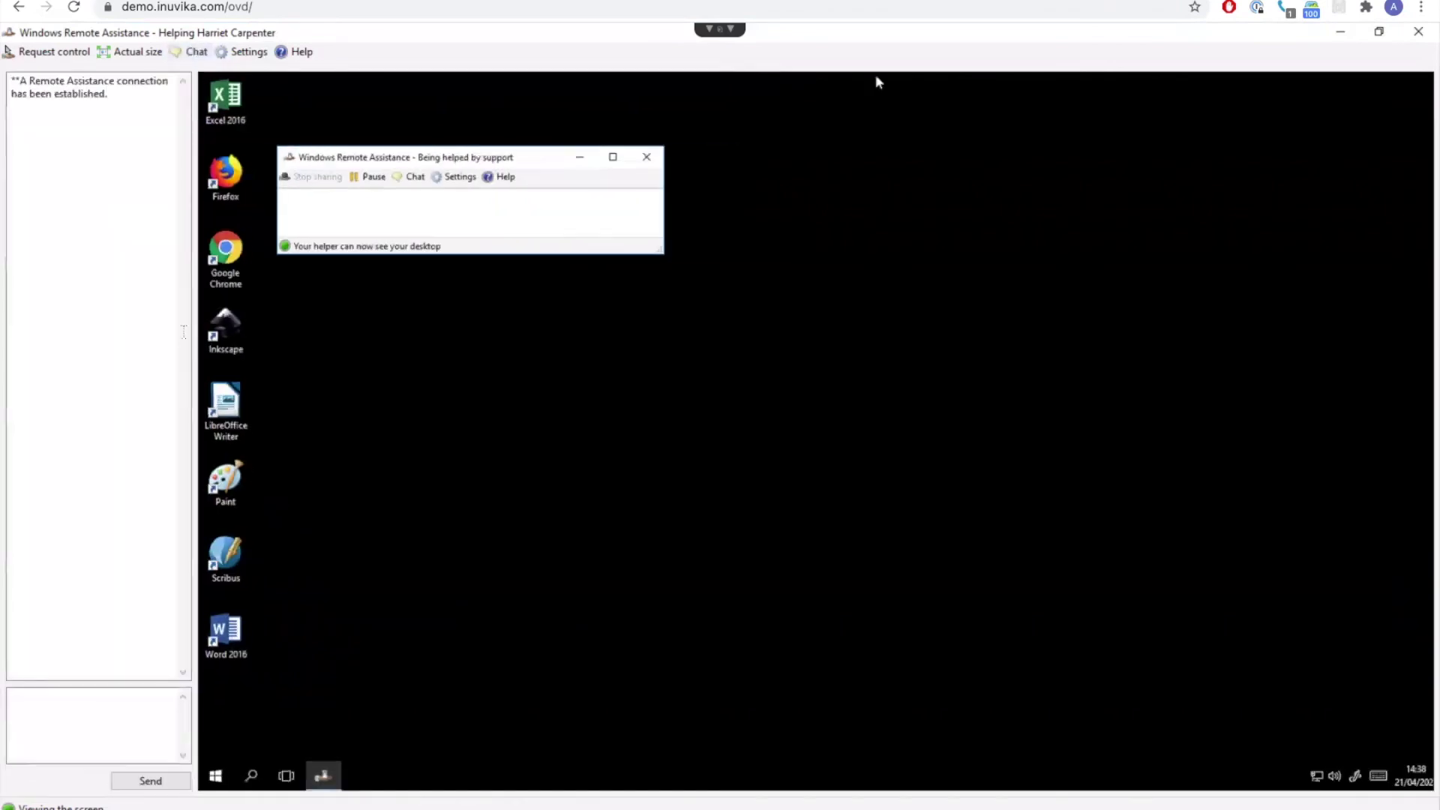
left_click(59, 704)
type("hi harriet, can we support you?")
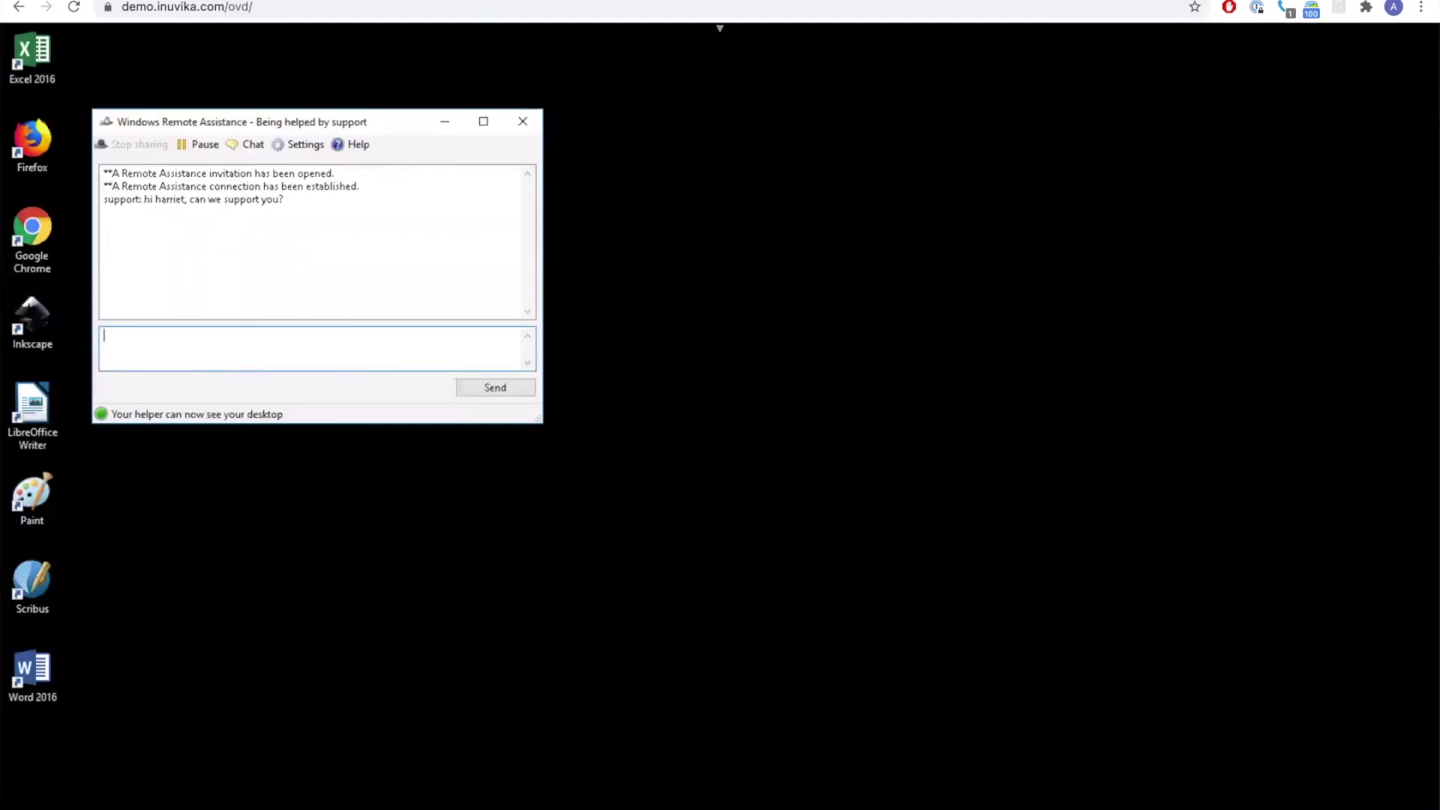
type("sure")
left_click(484, 382)
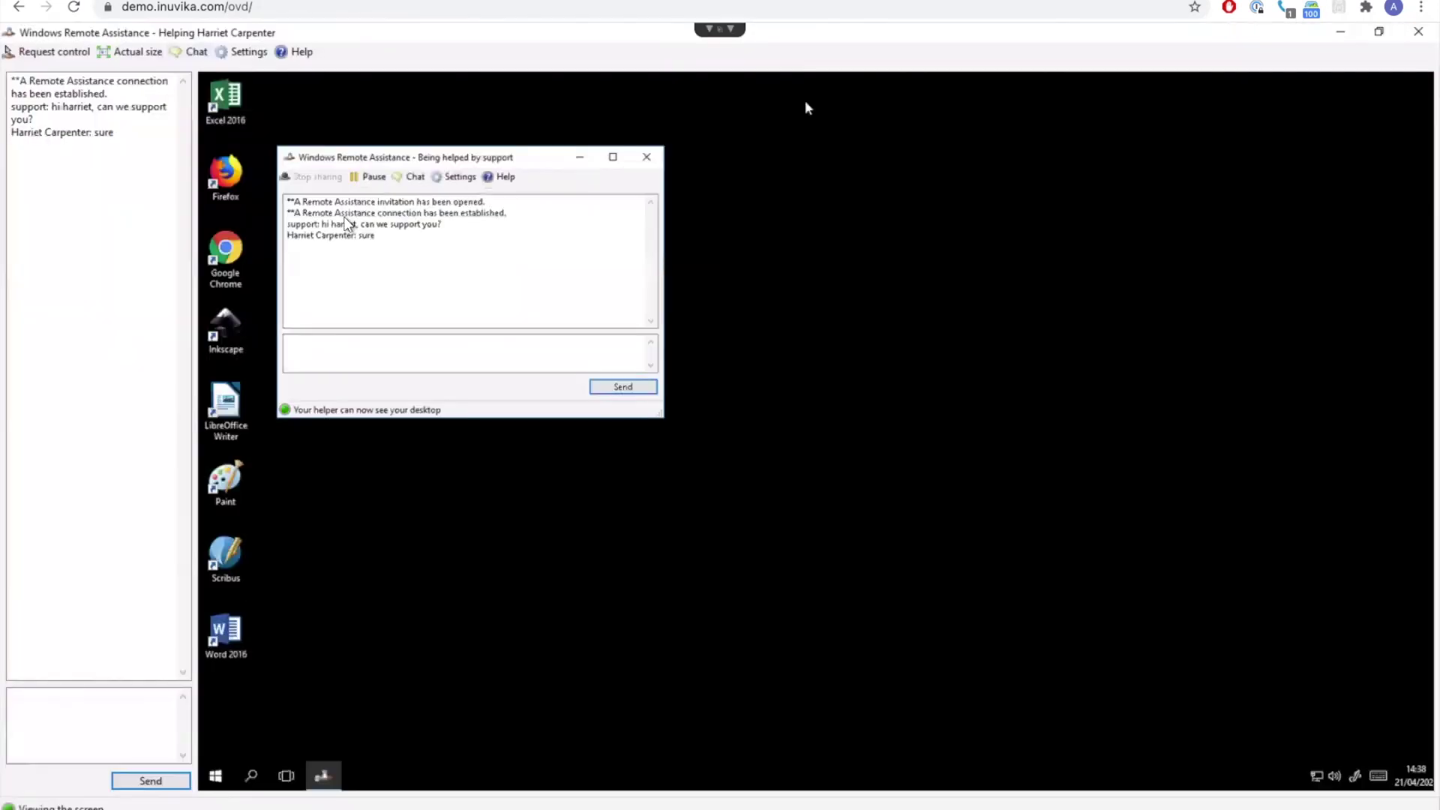
- Request shared control of the user's desktop and approve it on the user's side
left_click(55, 52)
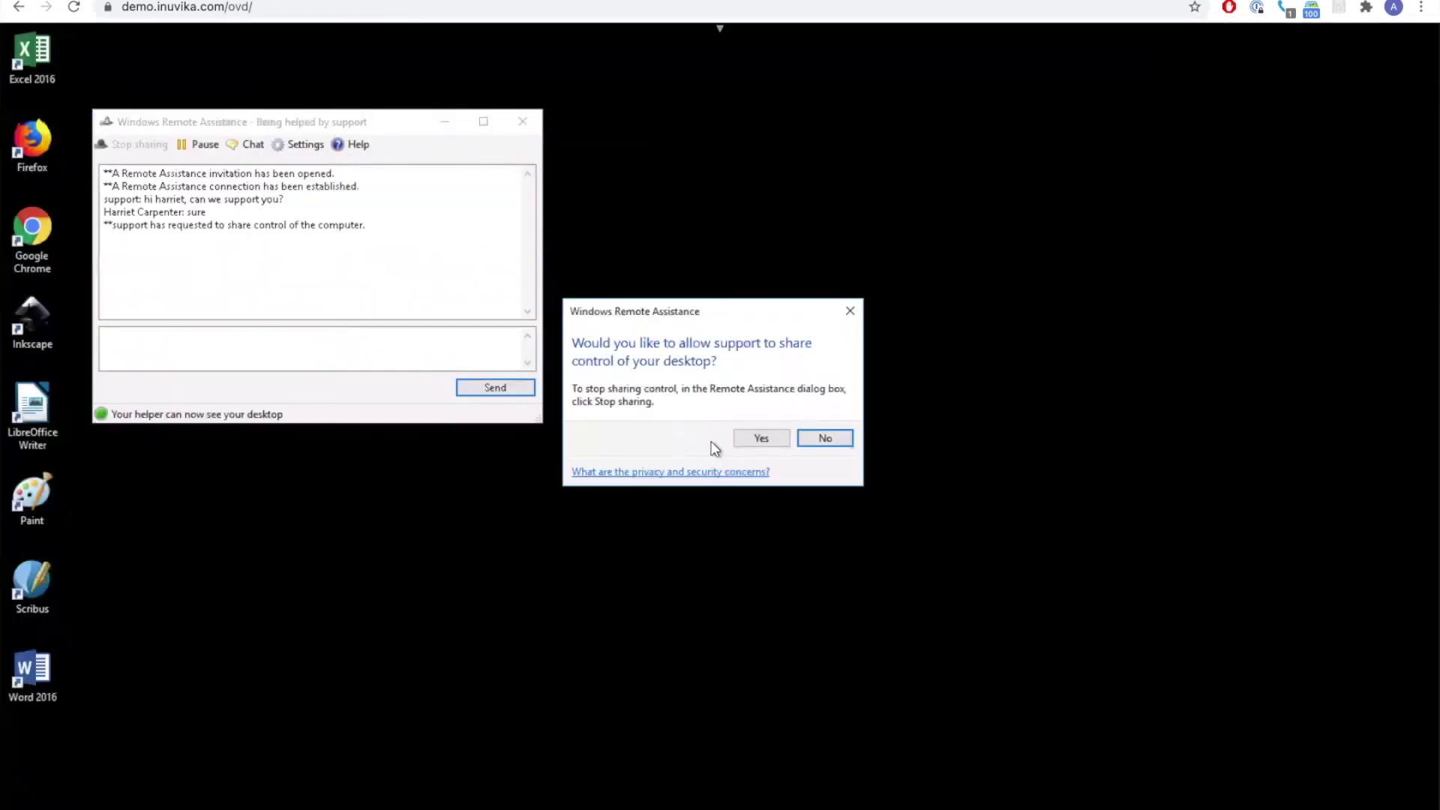
left_click(758, 438)
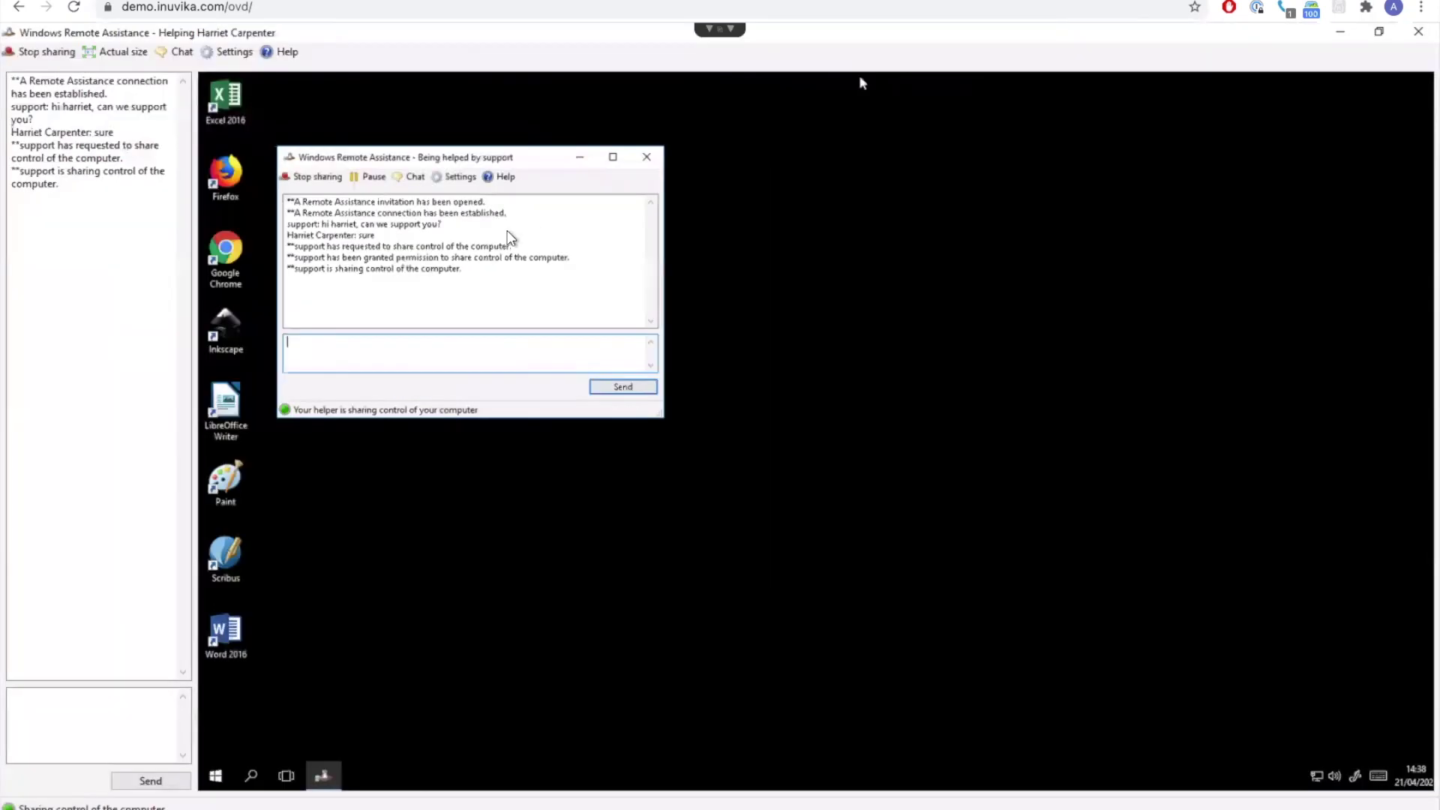
- Launch Paint on the remote desktop and scribble two black freehand lines on its canvas
double_click(224, 486)
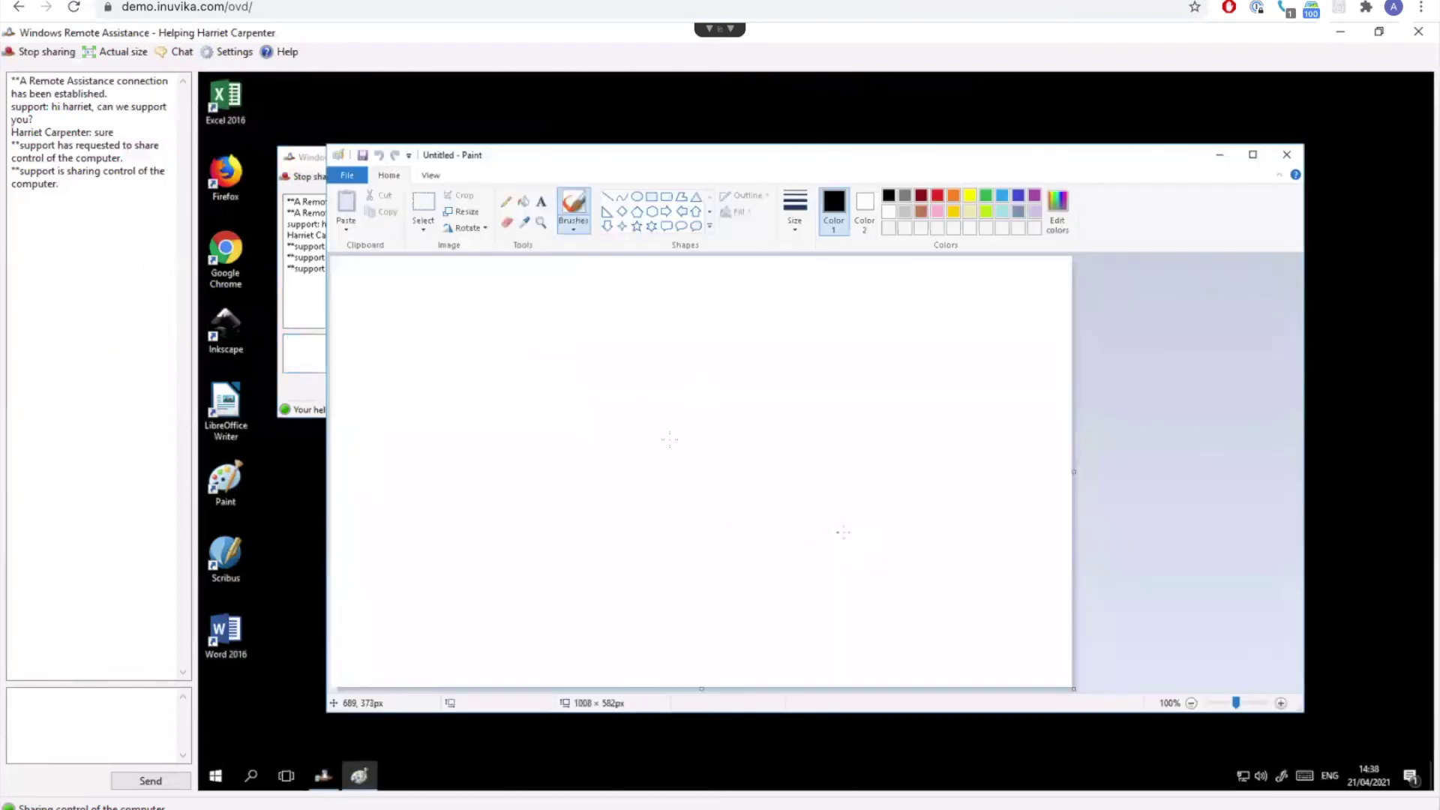
mouse_move(681, 425)
left_mouse_down()
mouse_move(748, 546)
mouse_move(498, 420)
mouse_move(787, 508)
left_mouse_up()
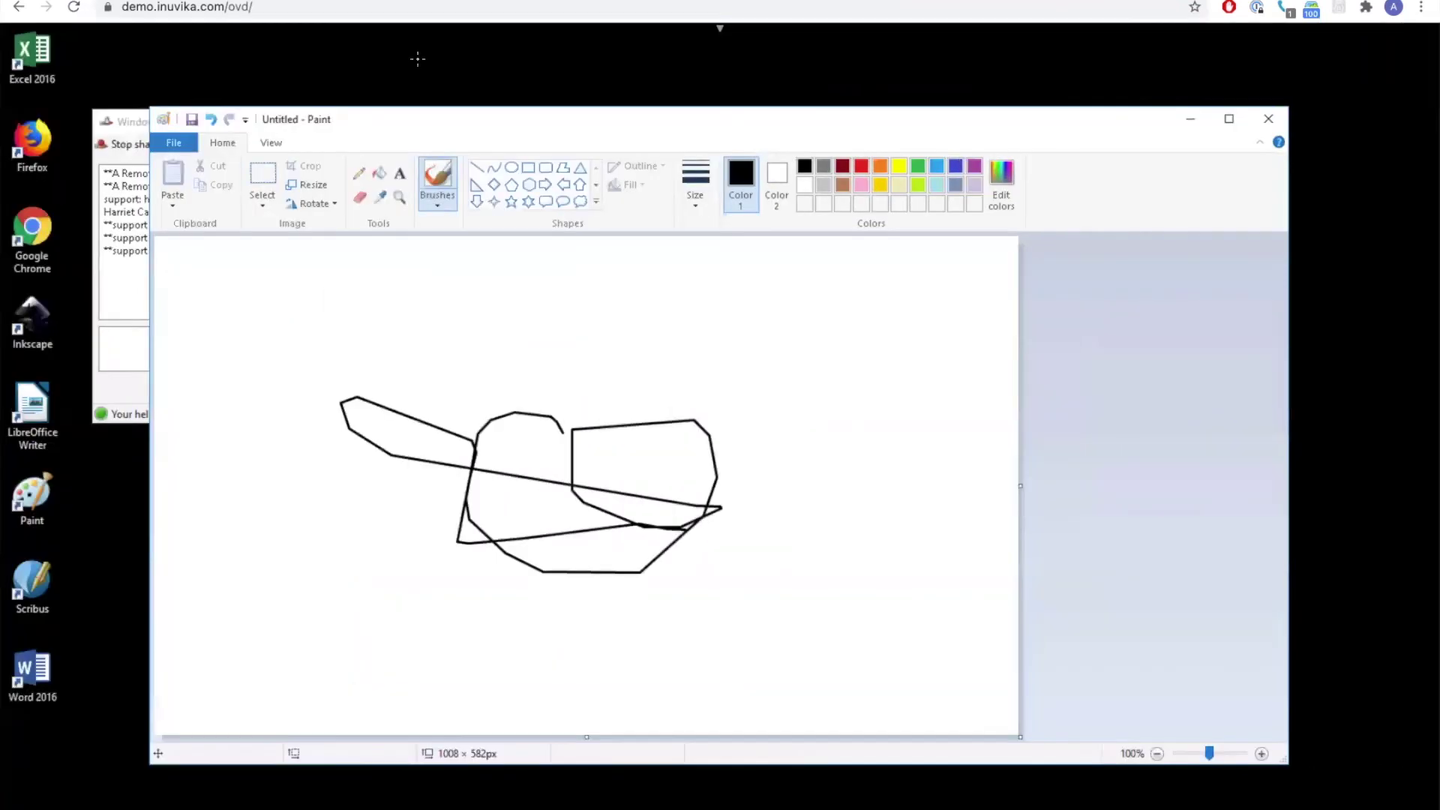
mouse_move(628, 302)
left_mouse_down()
mouse_move(582, 298)
mouse_move(523, 323)
mouse_move(868, 498)
mouse_move(355, 416)
mouse_move(454, 598)
left_mouse_up()
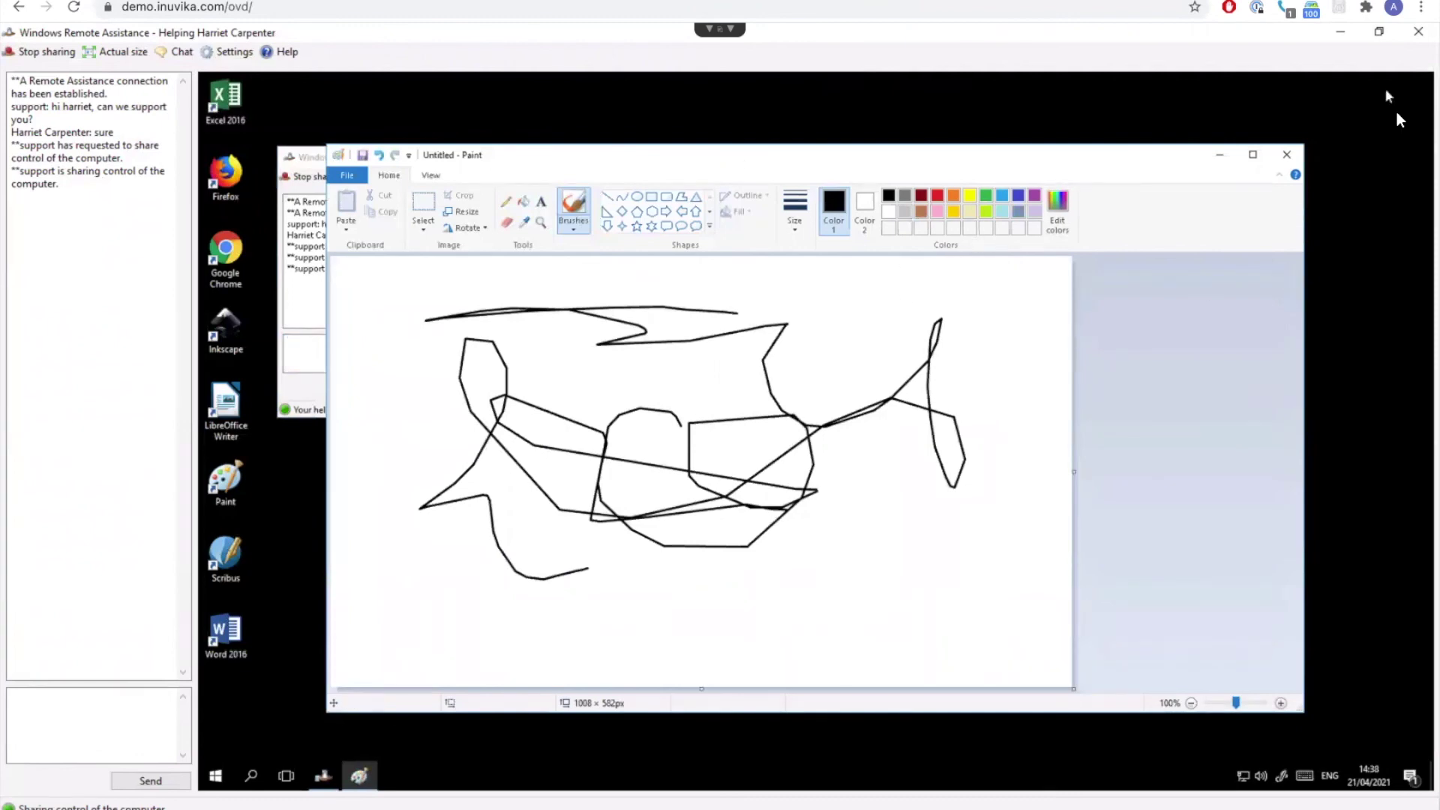
- Close Remote Assistance, end the shadowing session, and list Active Sessions sorted by User
left_click(1418, 33)
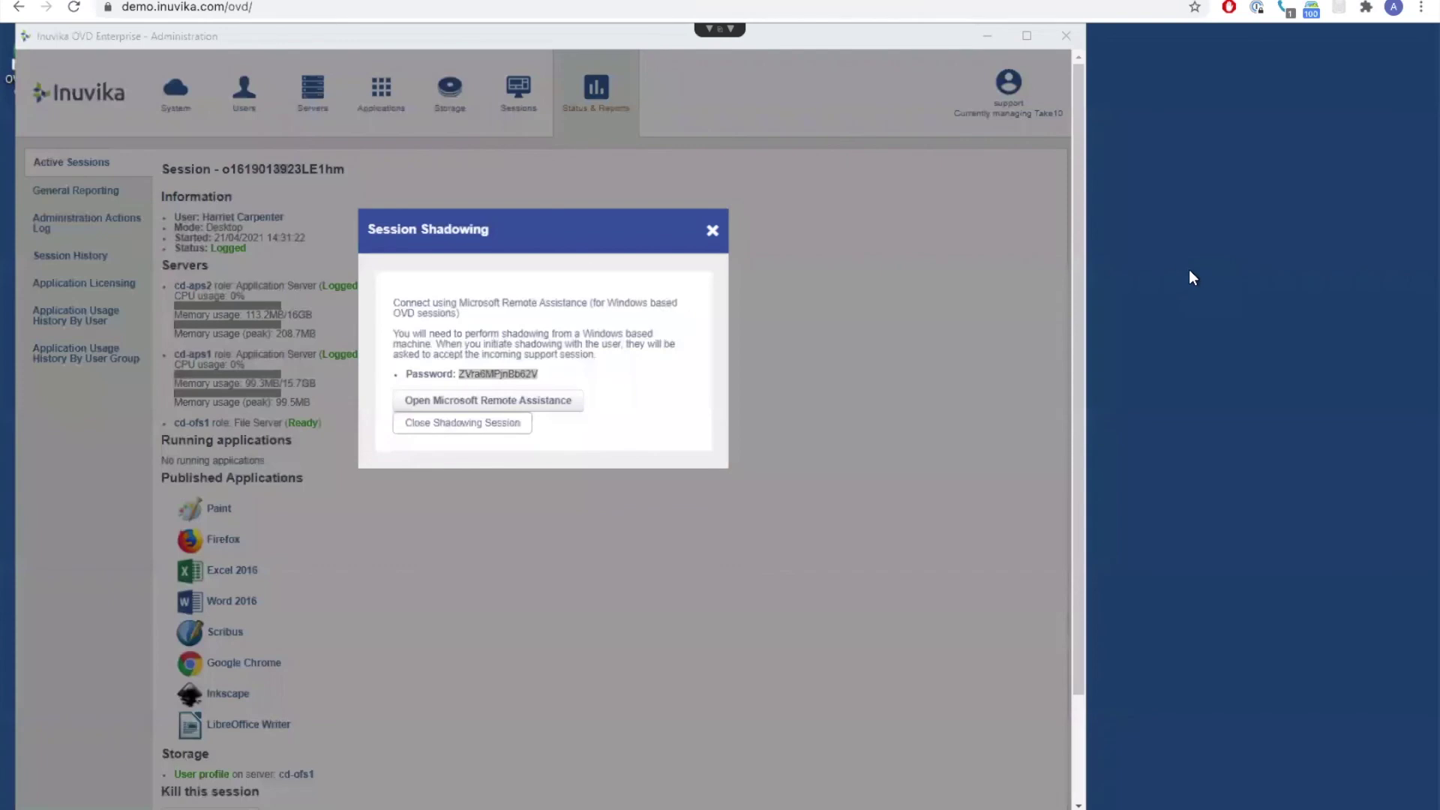
left_click(451, 425)
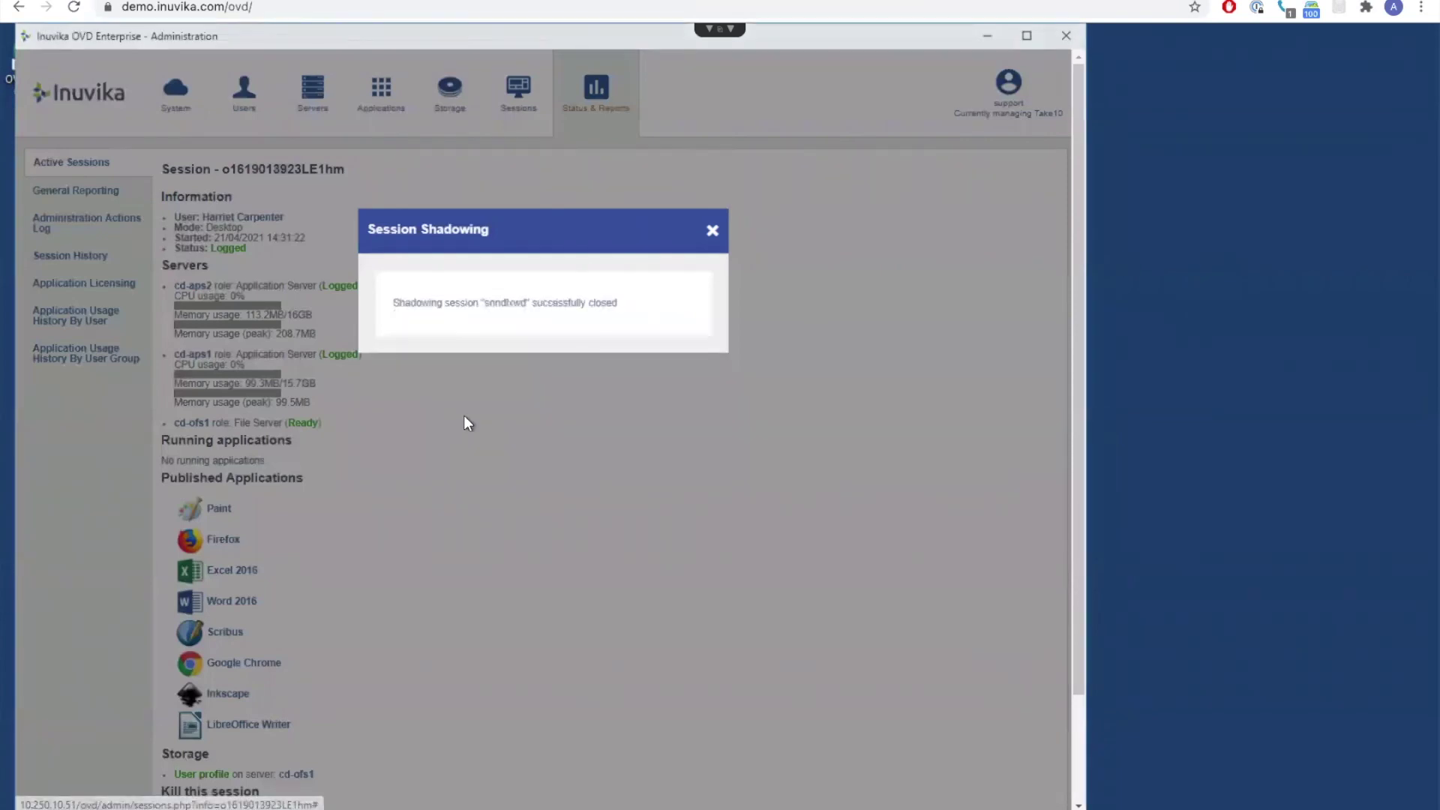
left_click(711, 230)
left_click(96, 165)
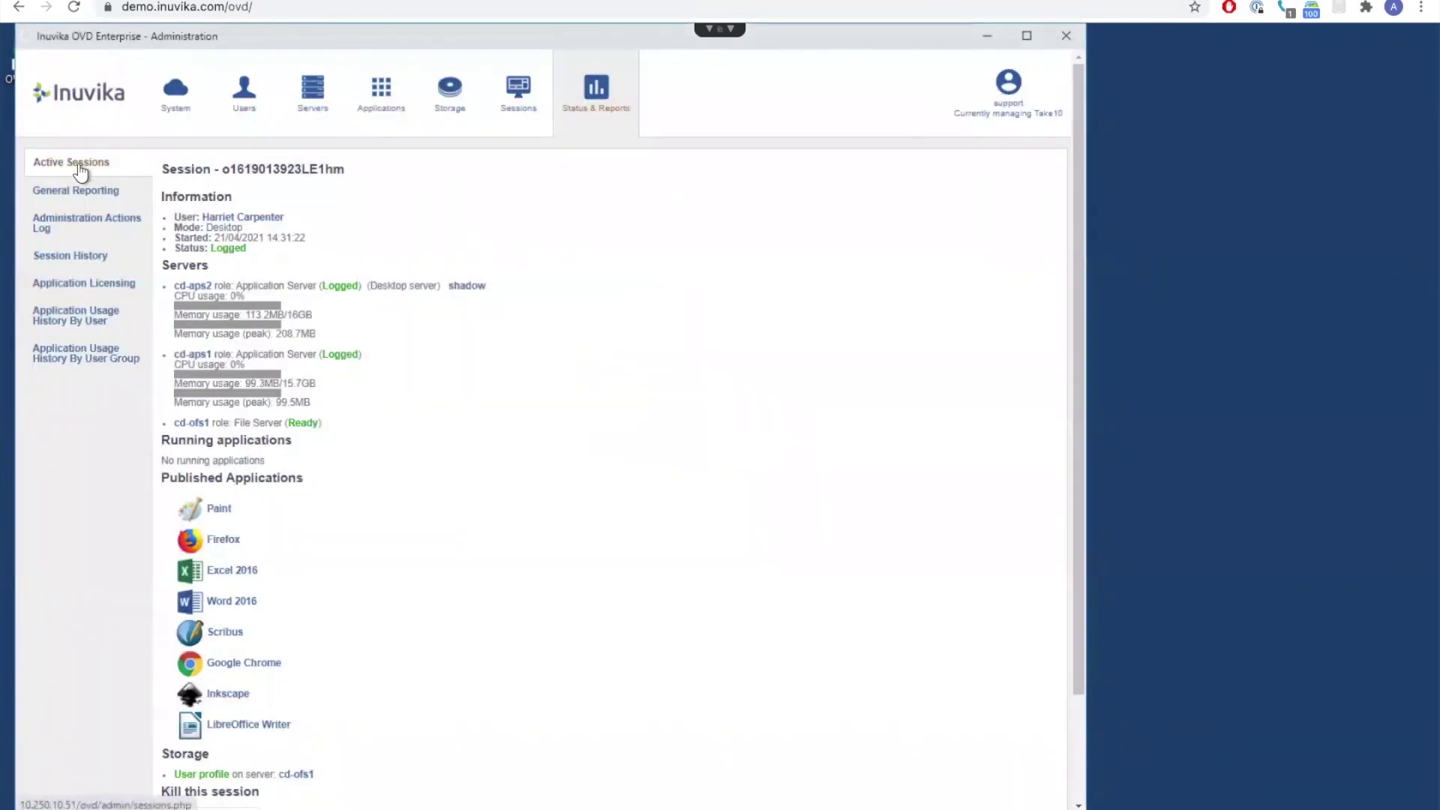
left_click(412, 223)
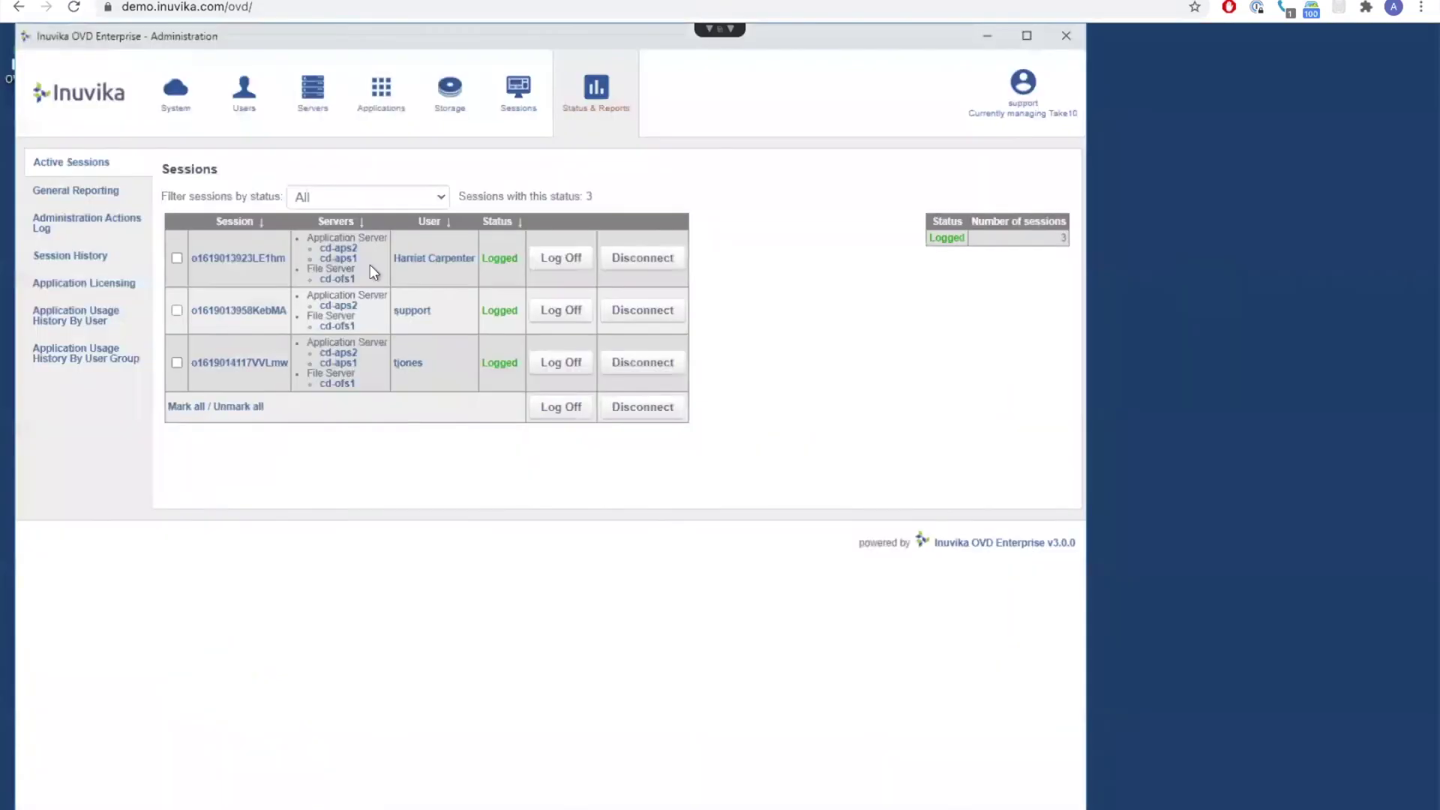
- Start shadowing the third session on cd-aps2 and copy its shadowing password
left_click(258, 368)
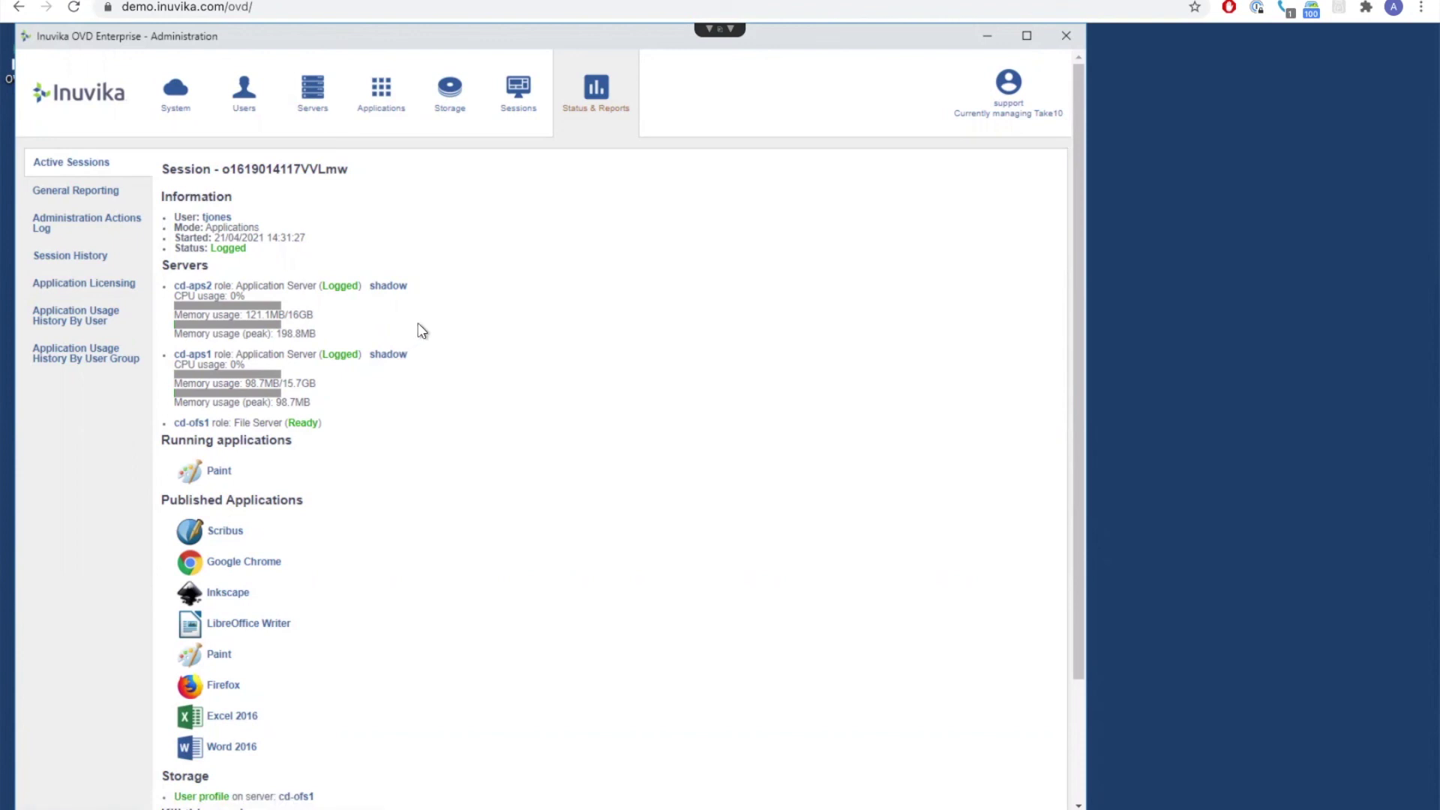
left_click(389, 288)
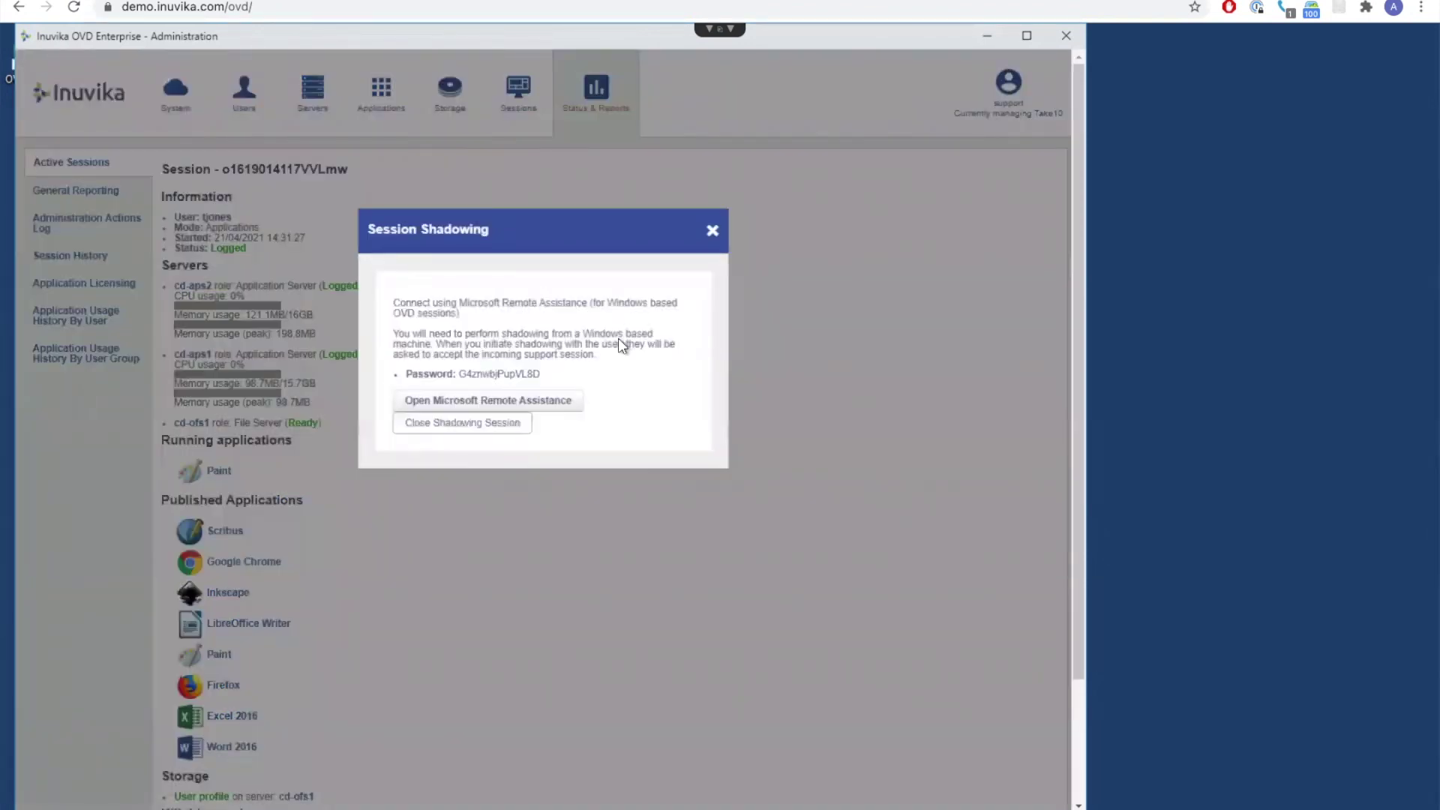
double_click(516, 371)
right_click(514, 371)
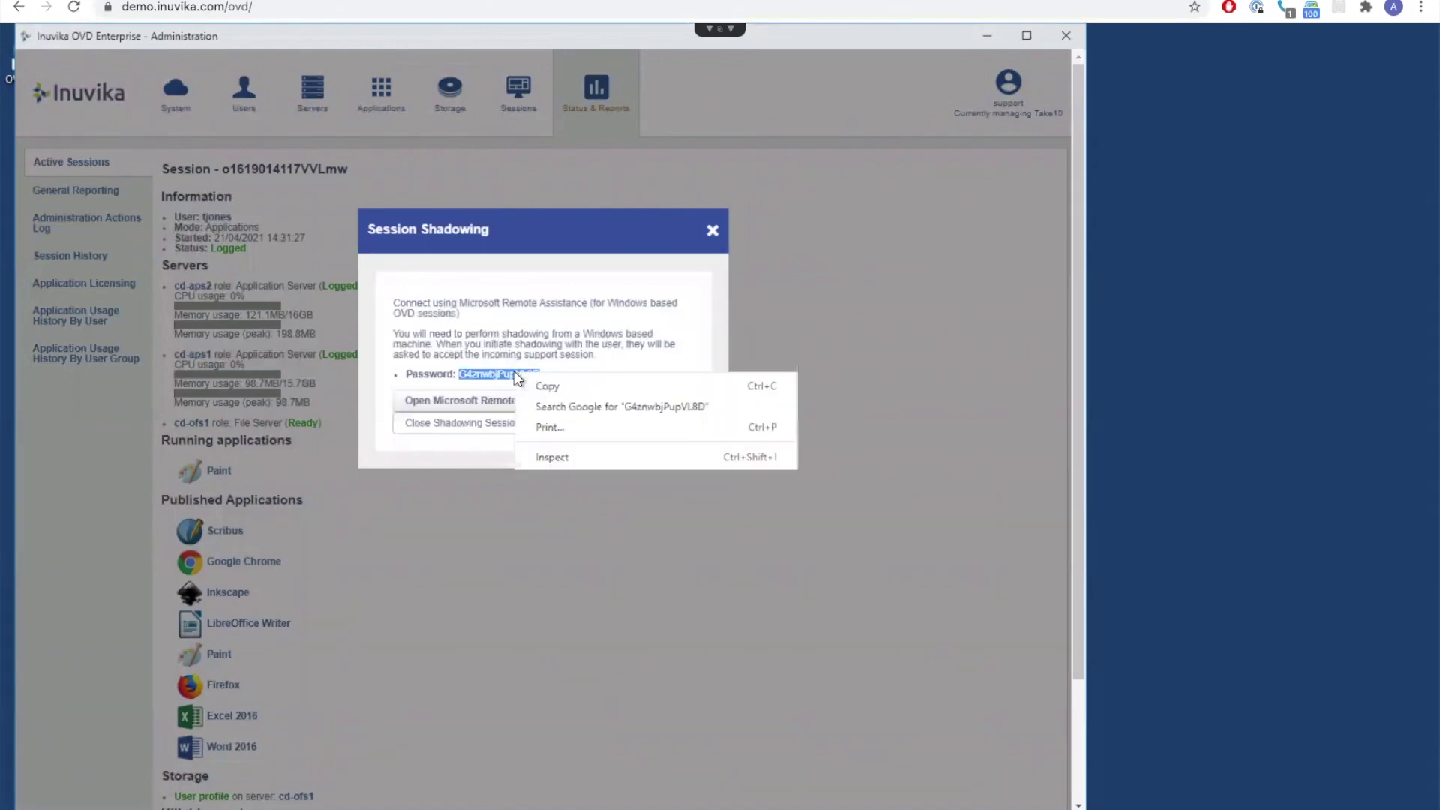
left_click(535, 382)
- Download and open the Microsoft Remote Assistance invitation file
left_click(540, 399)
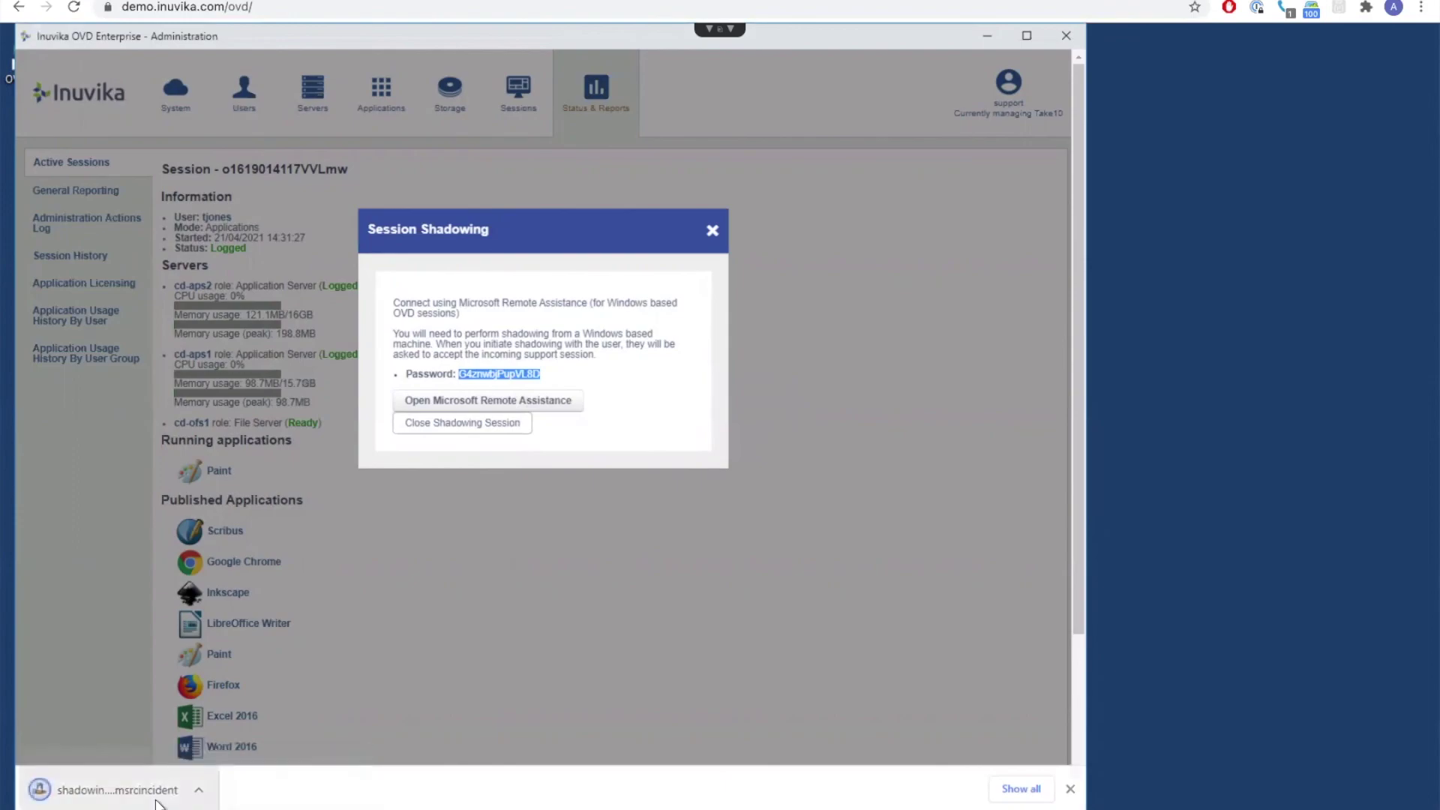
left_click(112, 790)
right_click(672, 444)
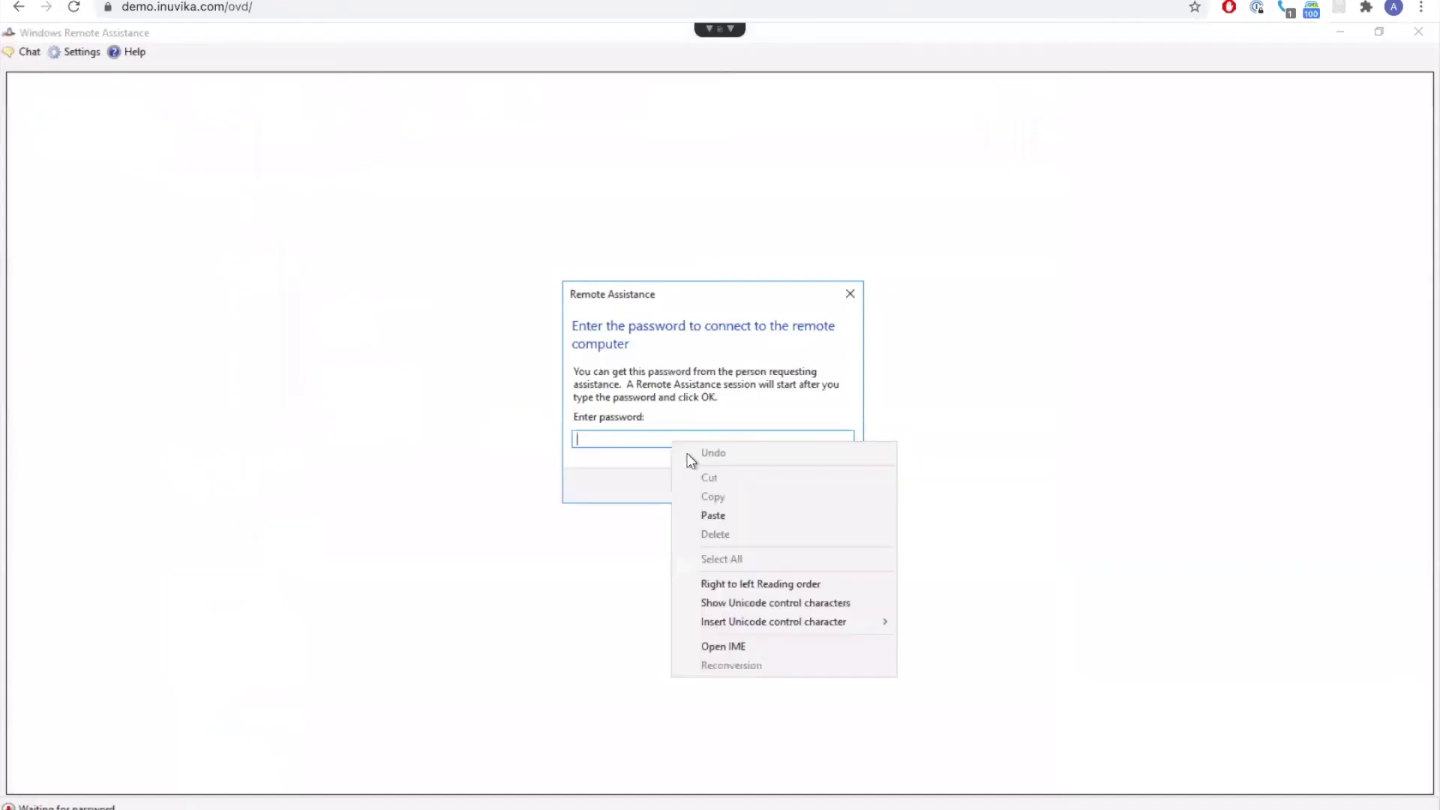
- Connect to the second user's desktop with the pasted password, accepted on their side, and request control
left_click(705, 513)
left_click(747, 487)
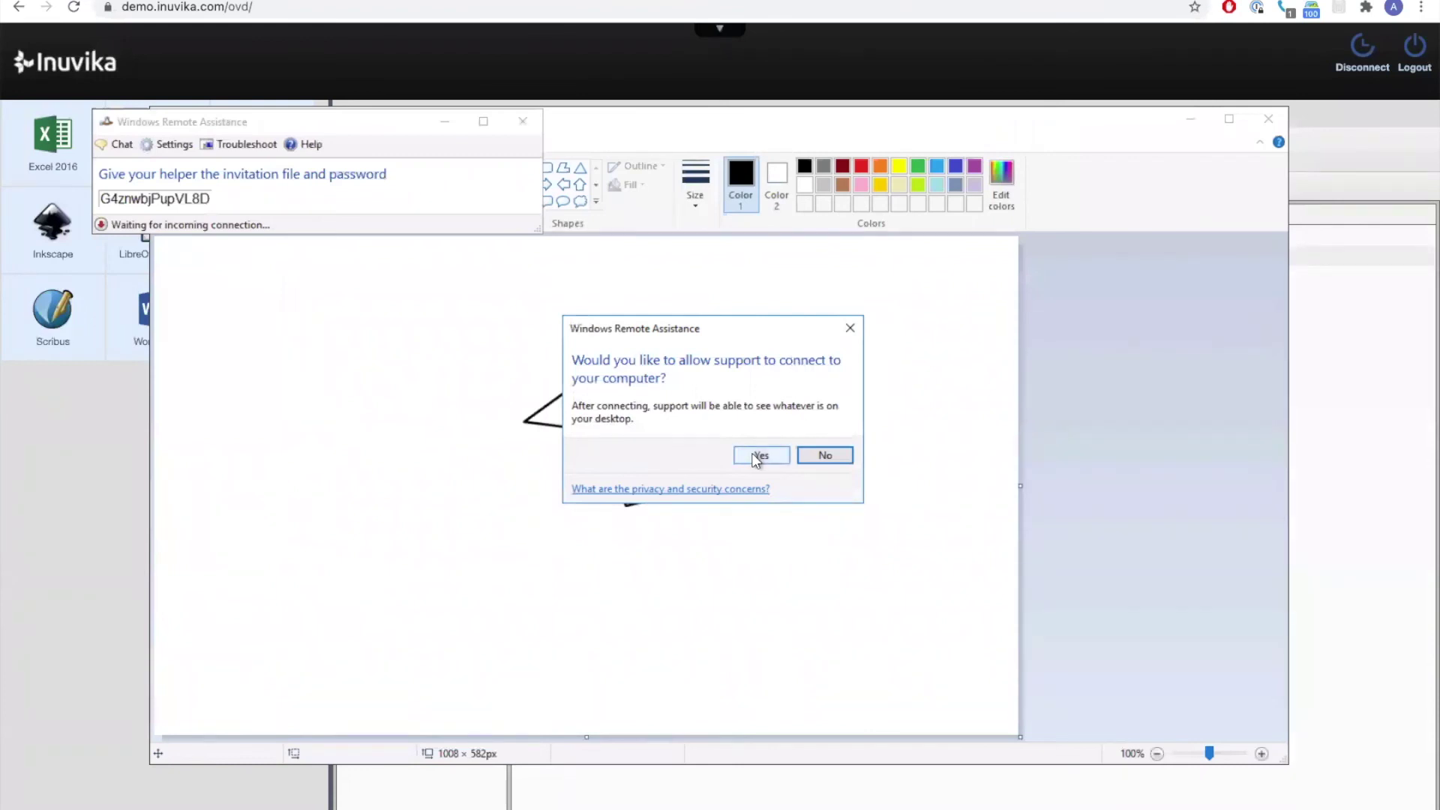
left_click(759, 455)
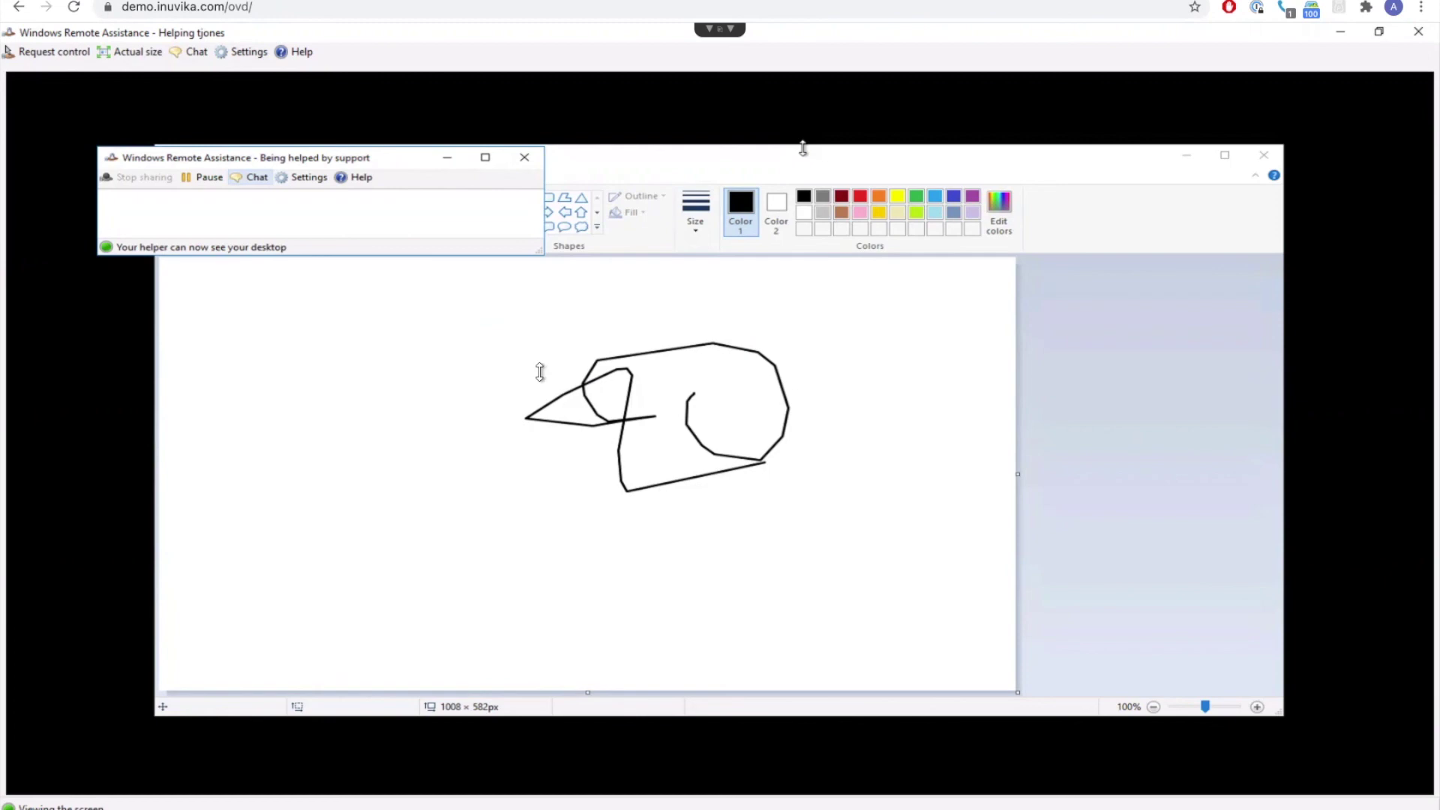
left_click(54, 51)
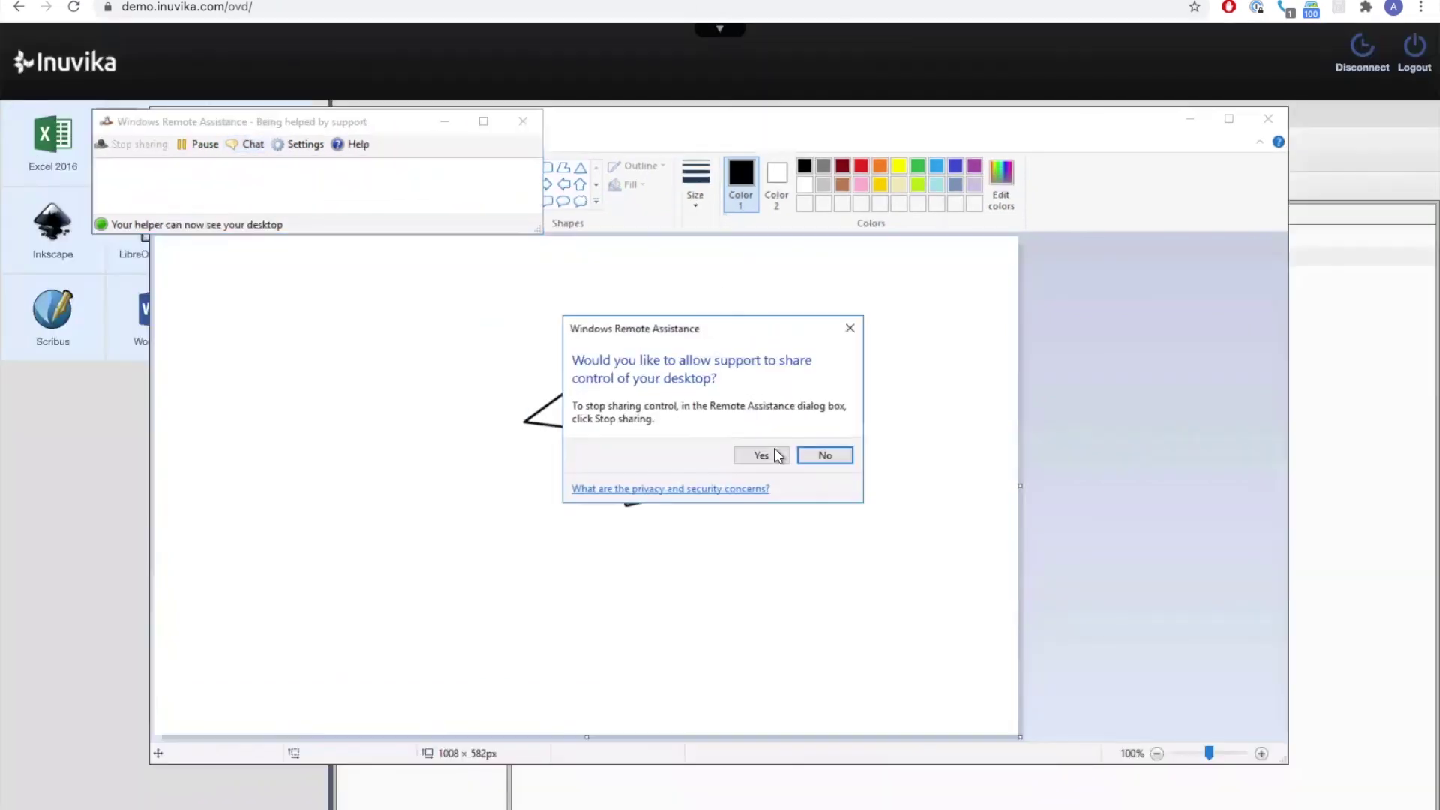
- Allow shared control, bring Paint forward, and draw a long black freehand stroke
left_click(761, 455)
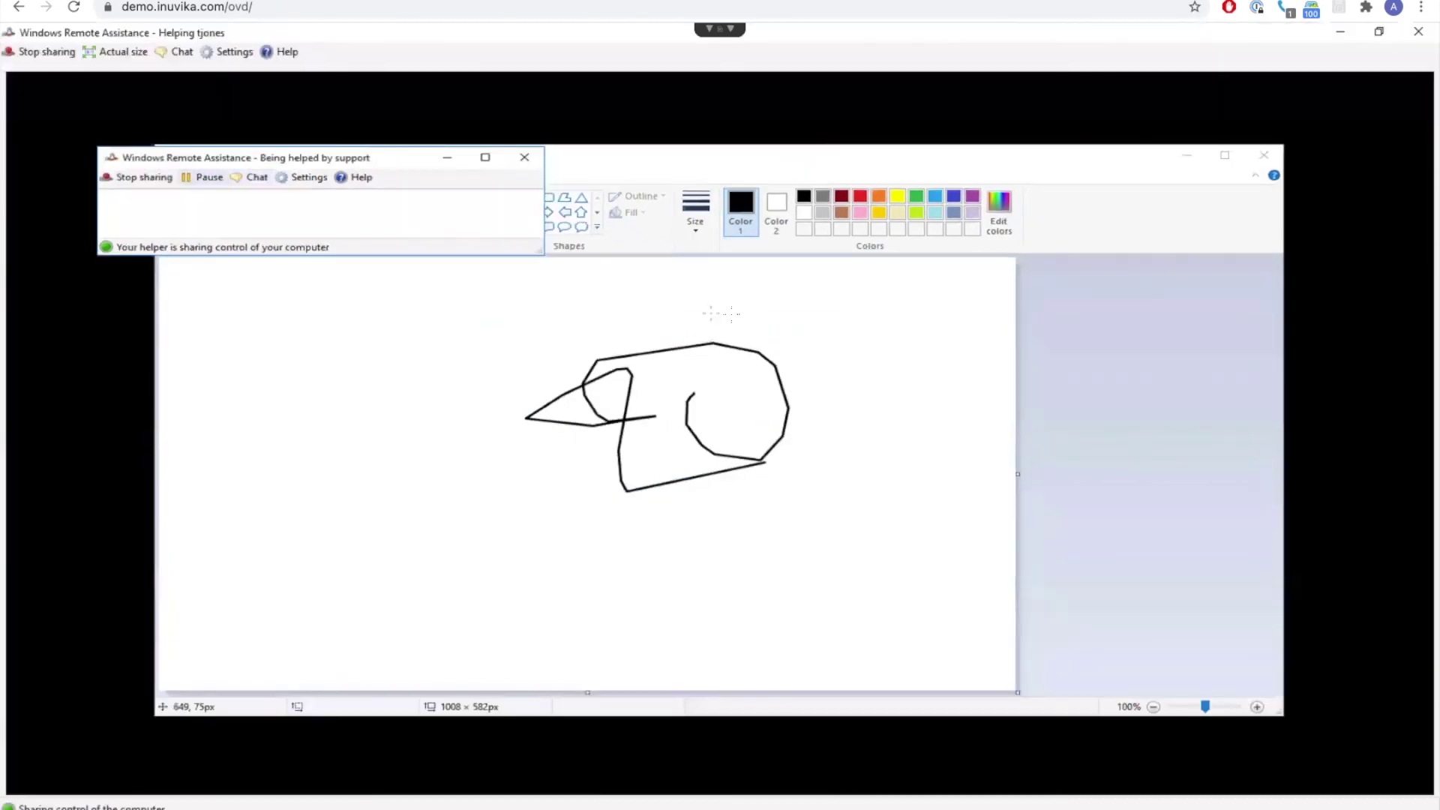
left_click(862, 213)
mouse_move(877, 367)
left_mouse_down()
mouse_move(514, 483)
mouse_move(675, 465)
mouse_move(831, 256)
left_mouse_up()
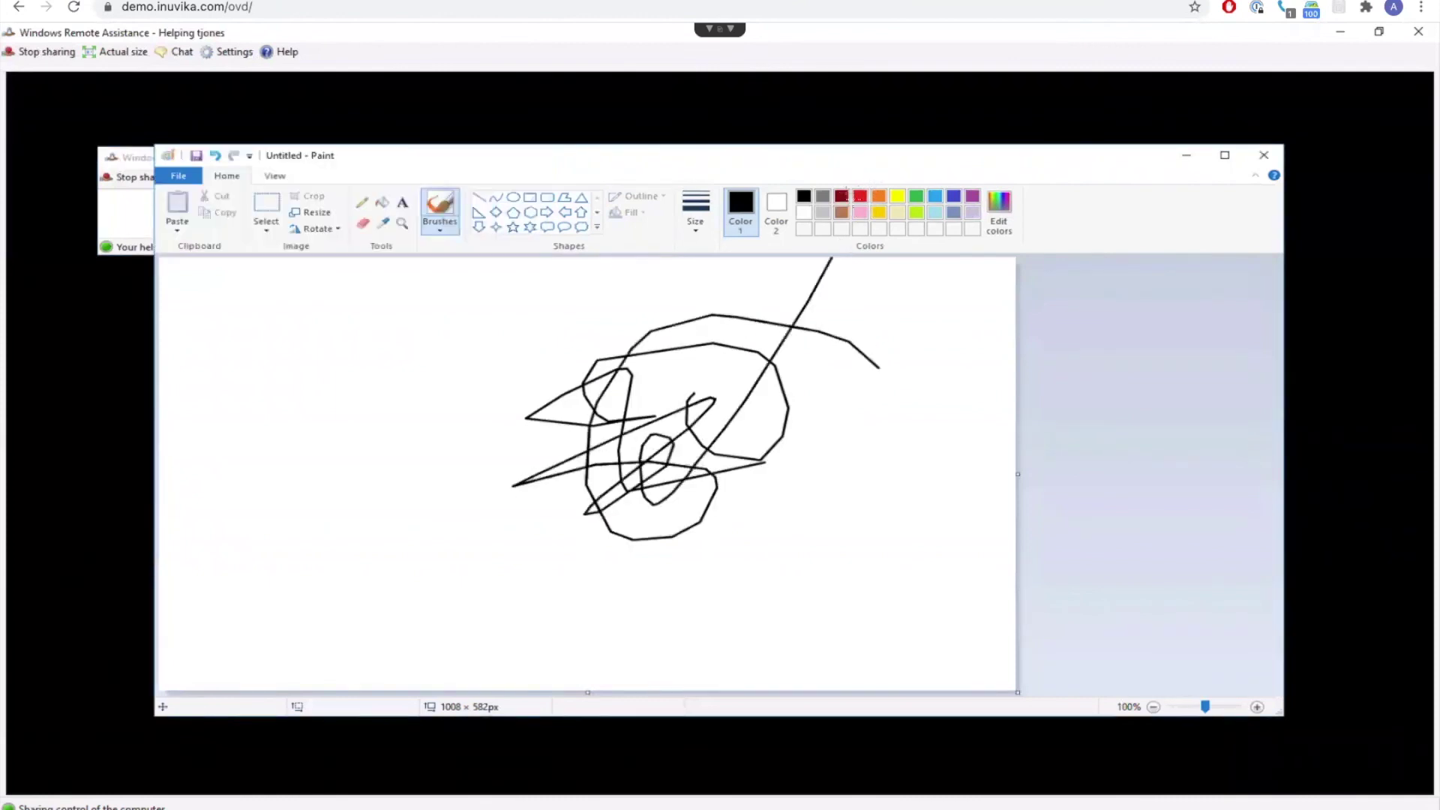
- Switch Paint's colour to red, add two red freehand strokes, then close the remote view
left_click(860, 196)
mouse_move(499, 383)
left_mouse_down()
mouse_move(551, 393)
mouse_move(799, 542)
mouse_move(713, 157)
left_mouse_up()
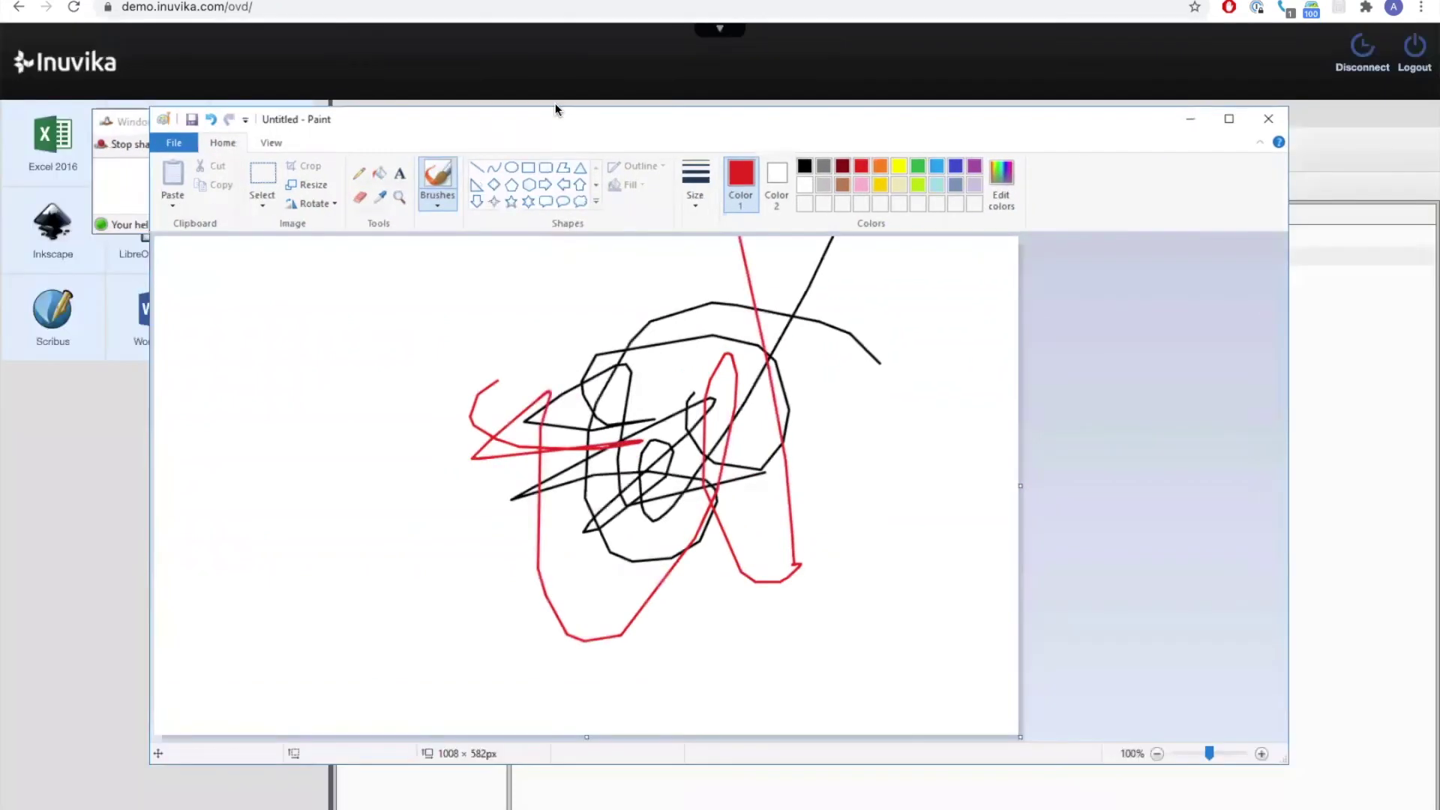
mouse_move(570, 237)
left_mouse_down()
mouse_move(664, 378)
mouse_move(362, 382)
mouse_move(538, 489)
left_mouse_up()
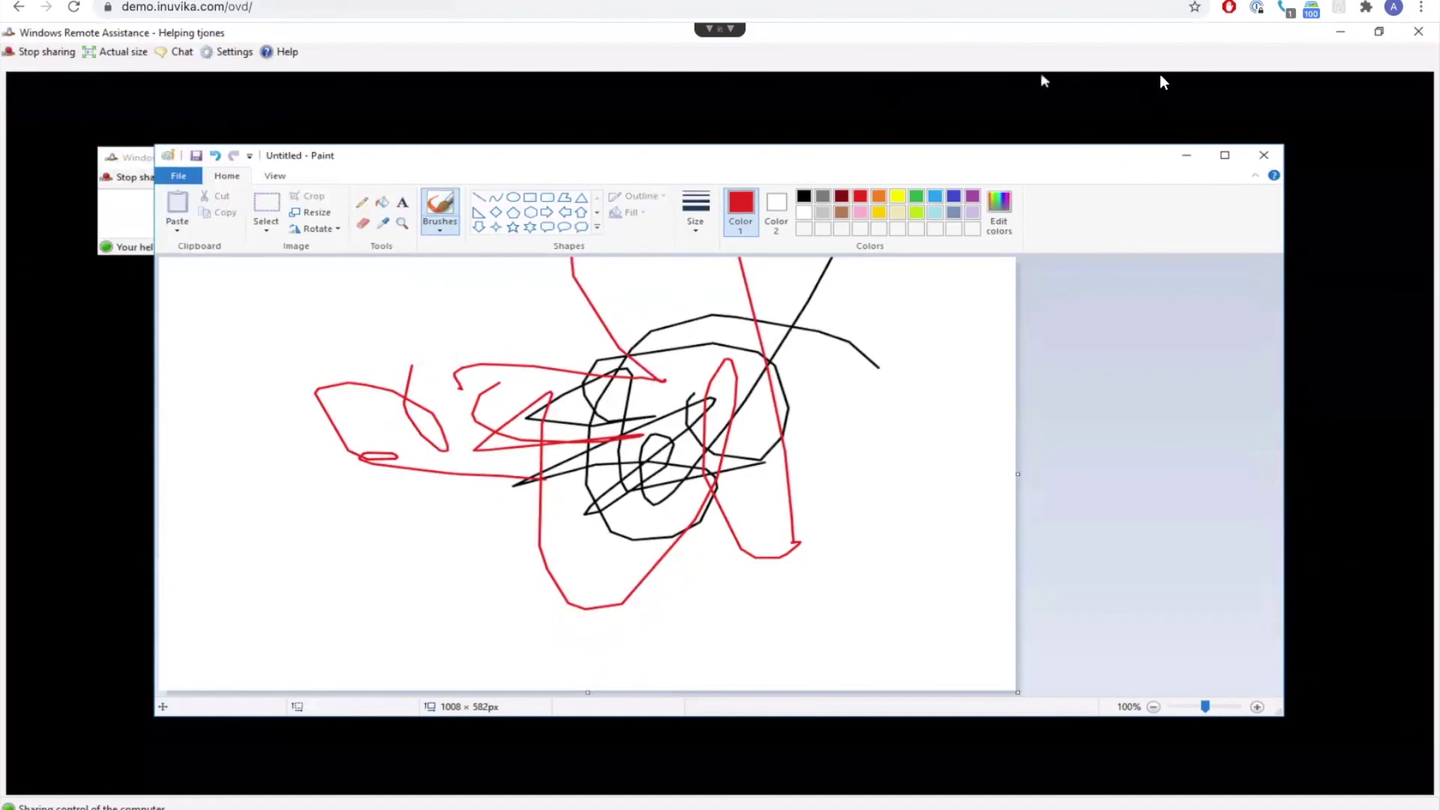
left_click(1411, 36)
- Close the second user's shadowing session in the Session Shadowing dialog
left_click(444, 423)
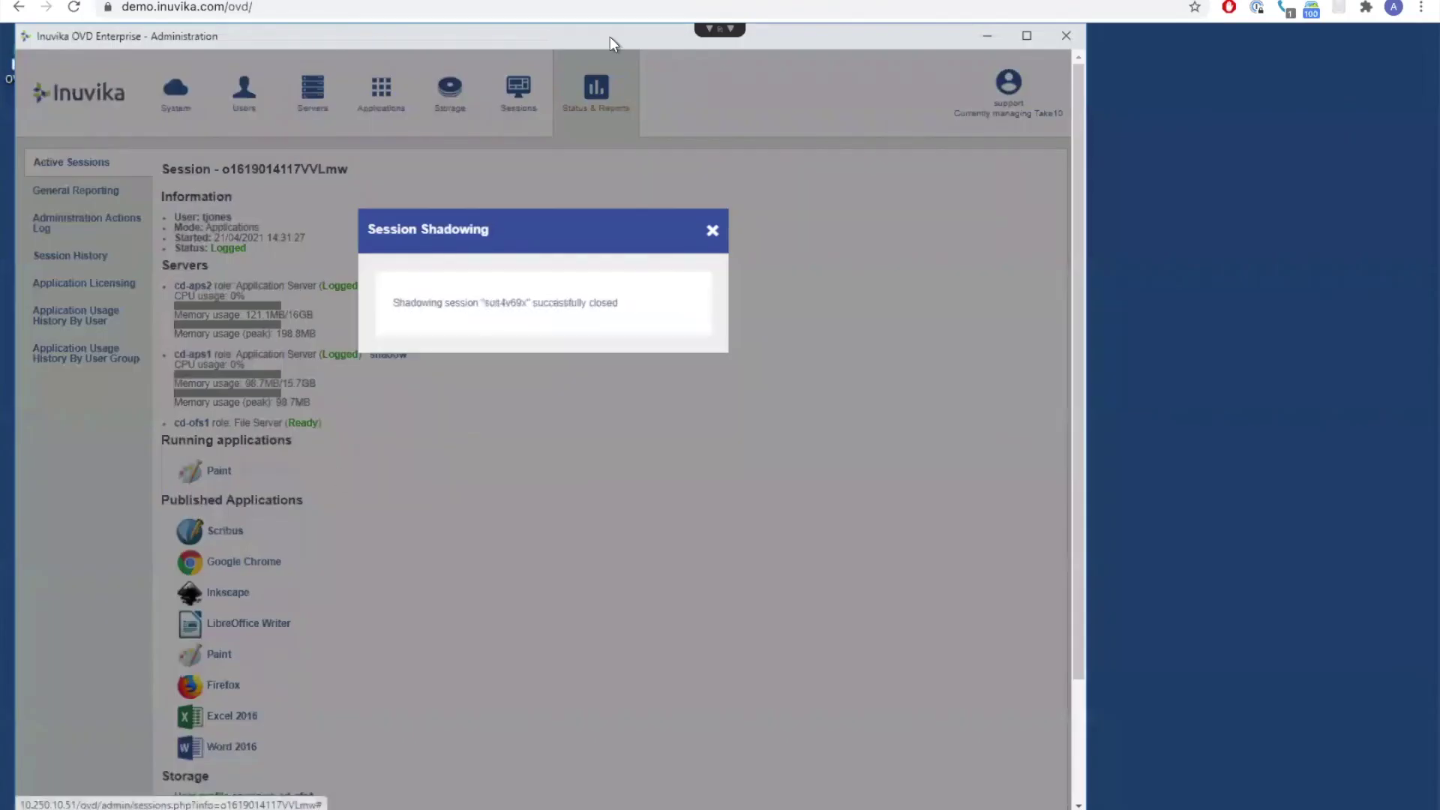